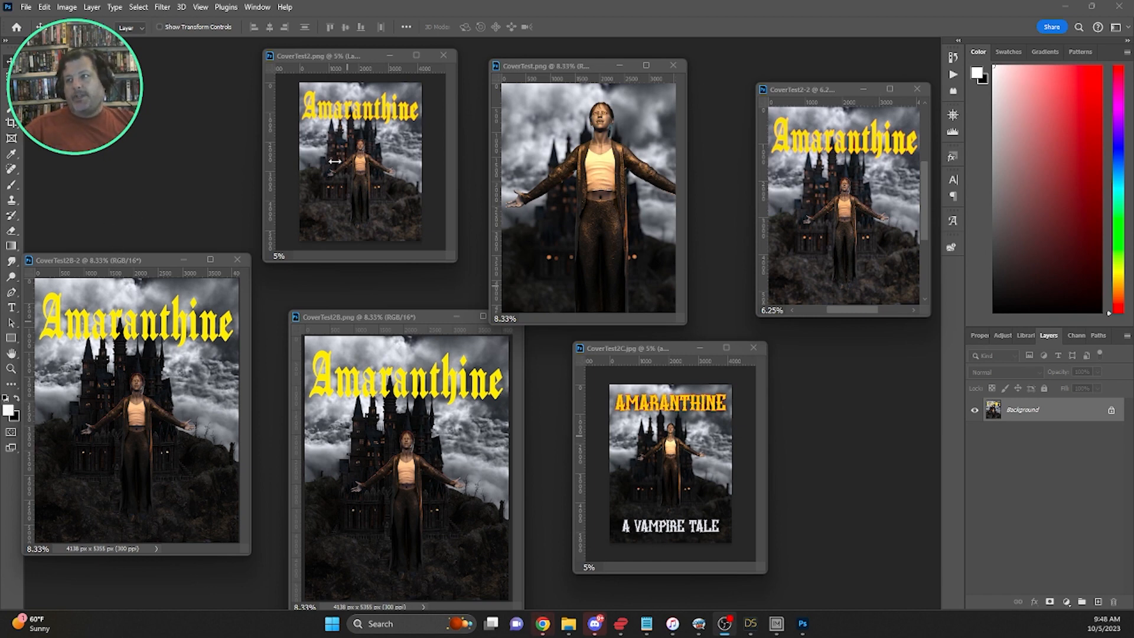
Spread out the floating CoverTest2.png and CoverTest.png windows and bring the CoverTest2-2 window to the front.
drag(341, 57, 362, 57)
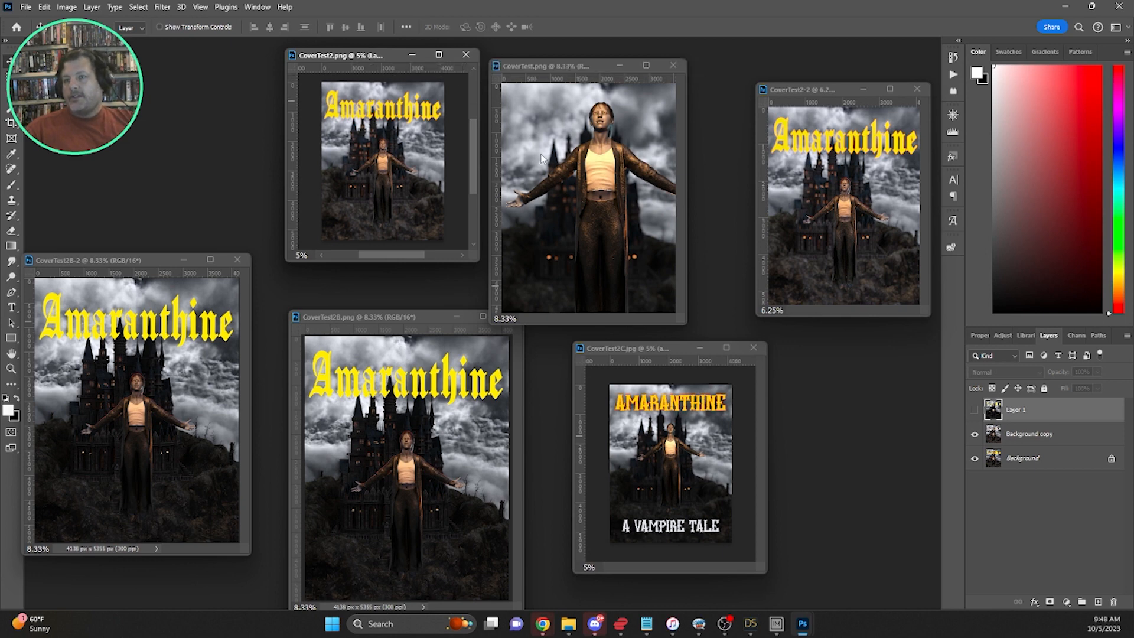
drag(583, 64, 626, 61)
click(782, 89)
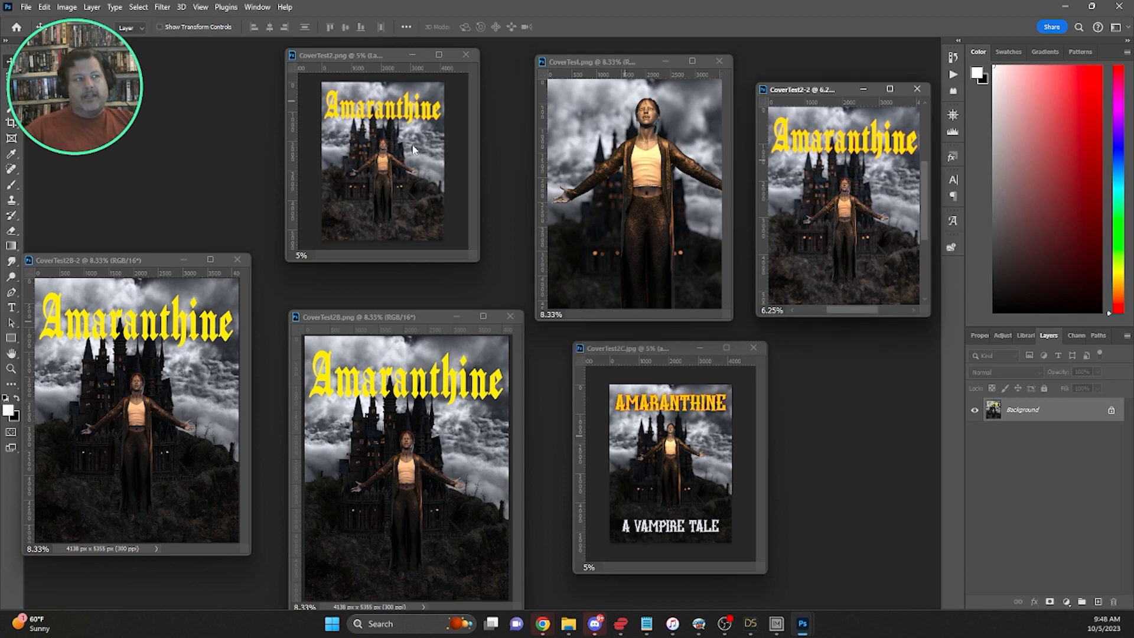
Examine the CoverTest2.png cover full screen at 25% zoom, then return it to its floating window.
click(440, 55)
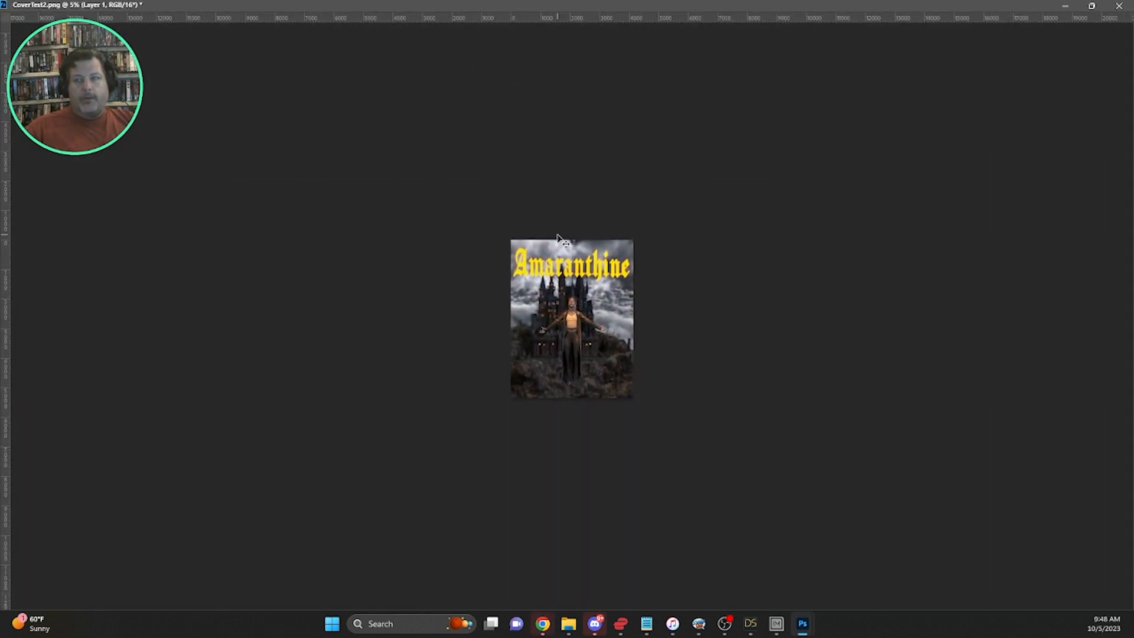
scroll(801, 335, up, 1)
scroll(800, 334, down, 1)
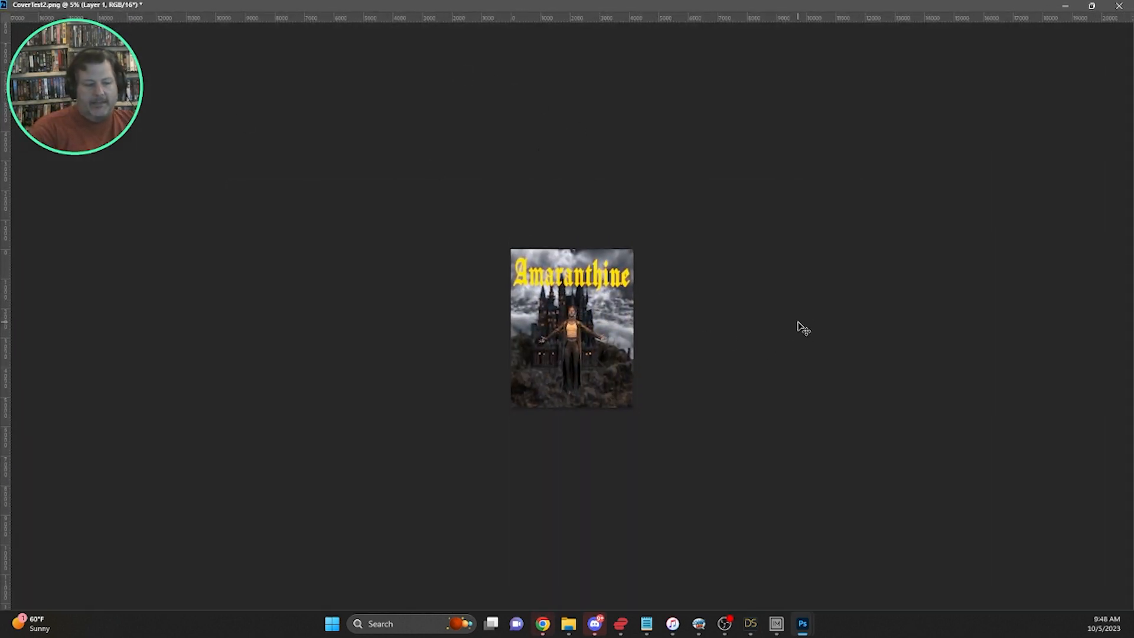
key(ctrl+plus)
key(ctrl+plus)
key(ctrl+plus)
key(ctrl+plus)
key(ctrl+plus)
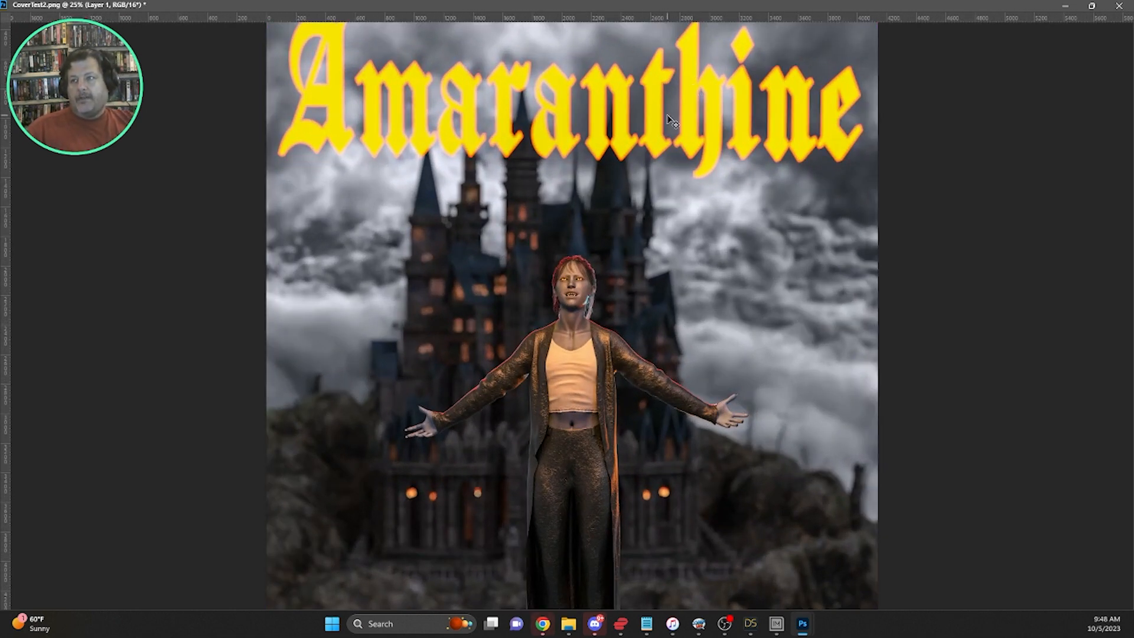
mouse_move(672, 122)
mouse_down()
mouse_move(668, 171)
mouse_move(658, 108)
mouse_up()
key(ctrl+z)
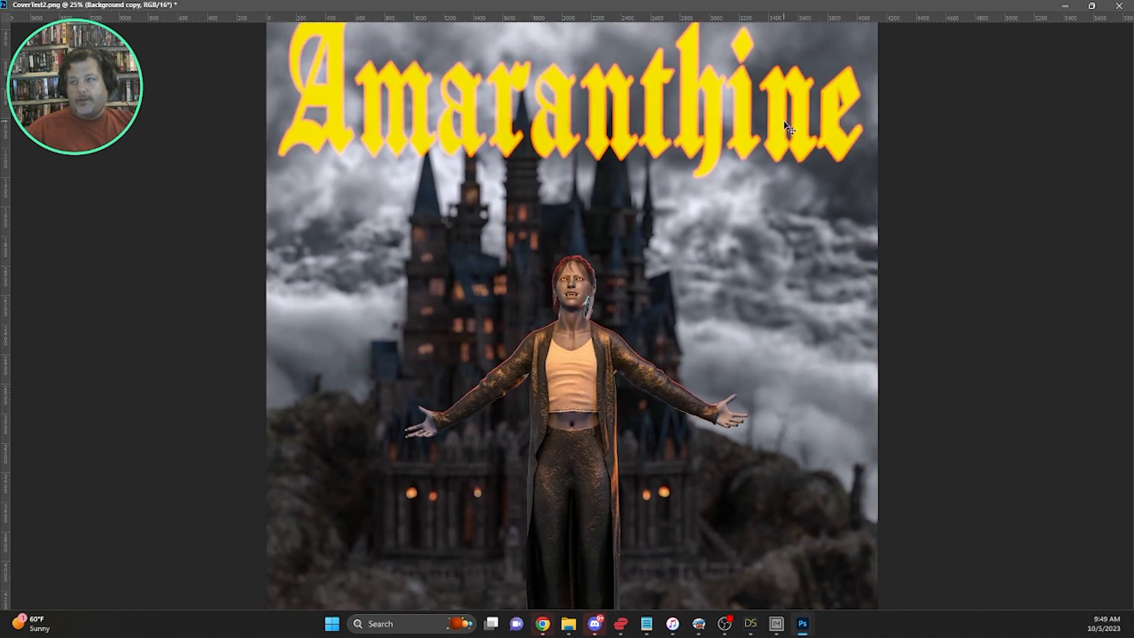
scroll(665, 228, up, 4)
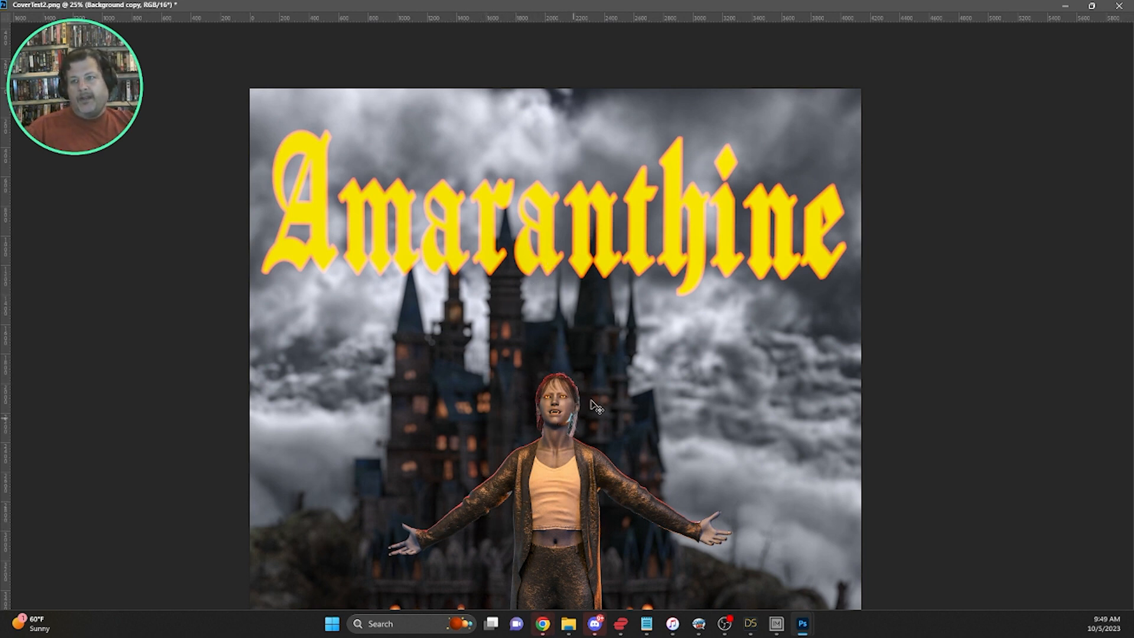
click(1091, 7)
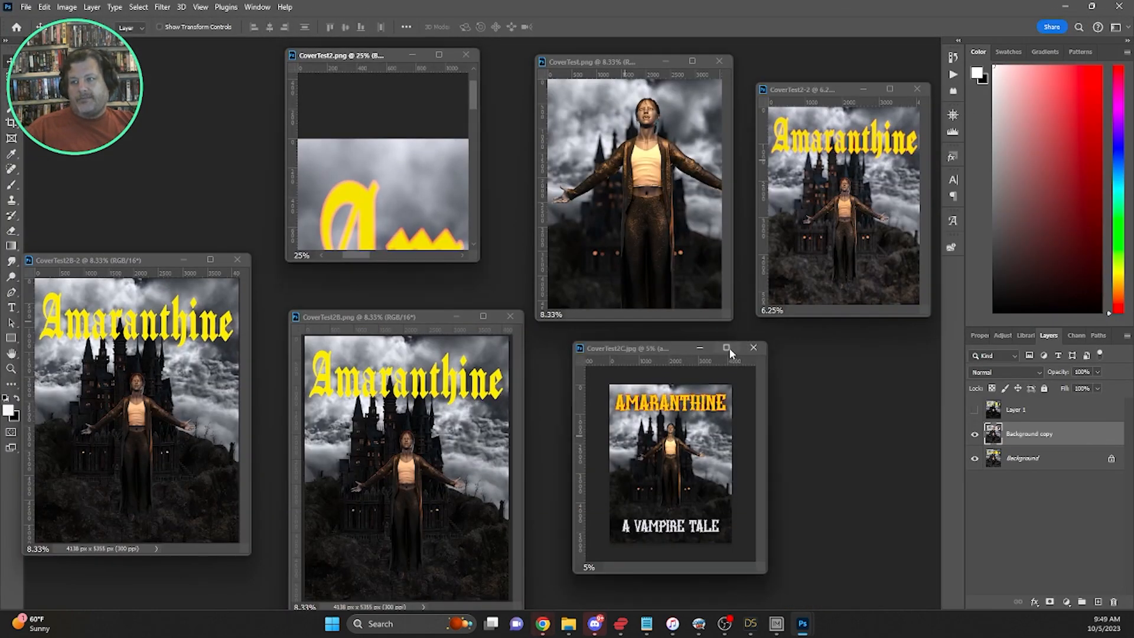
Show the CoverTest2C.jpg cover full screen, fitted to the window, and examine its title, figure and subtitle.
click(727, 348)
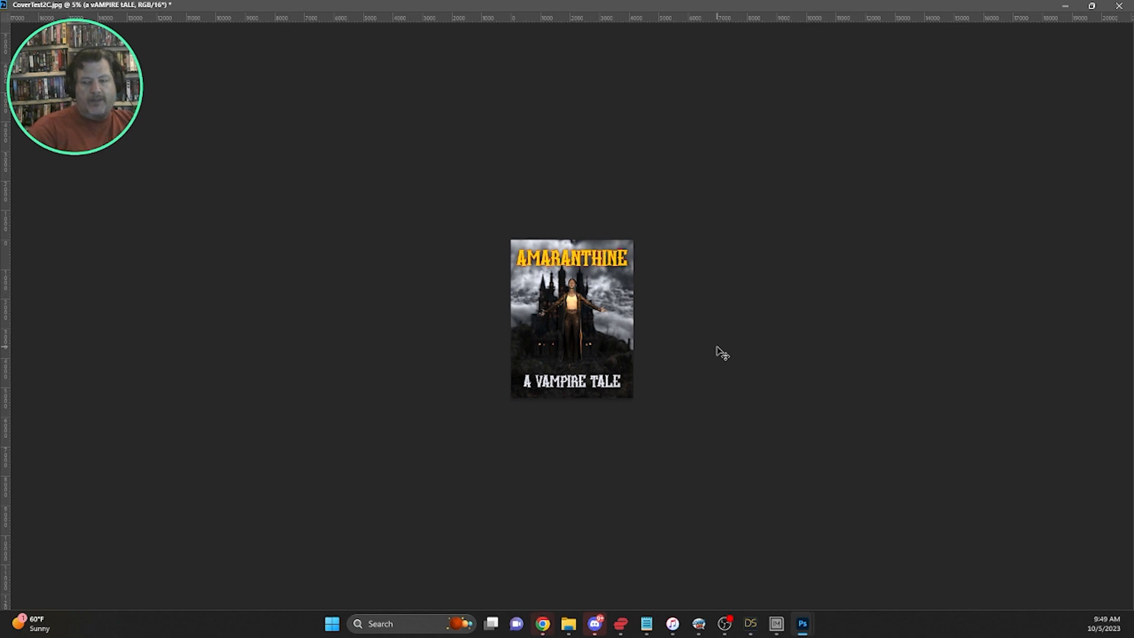
key(ctrl+0)
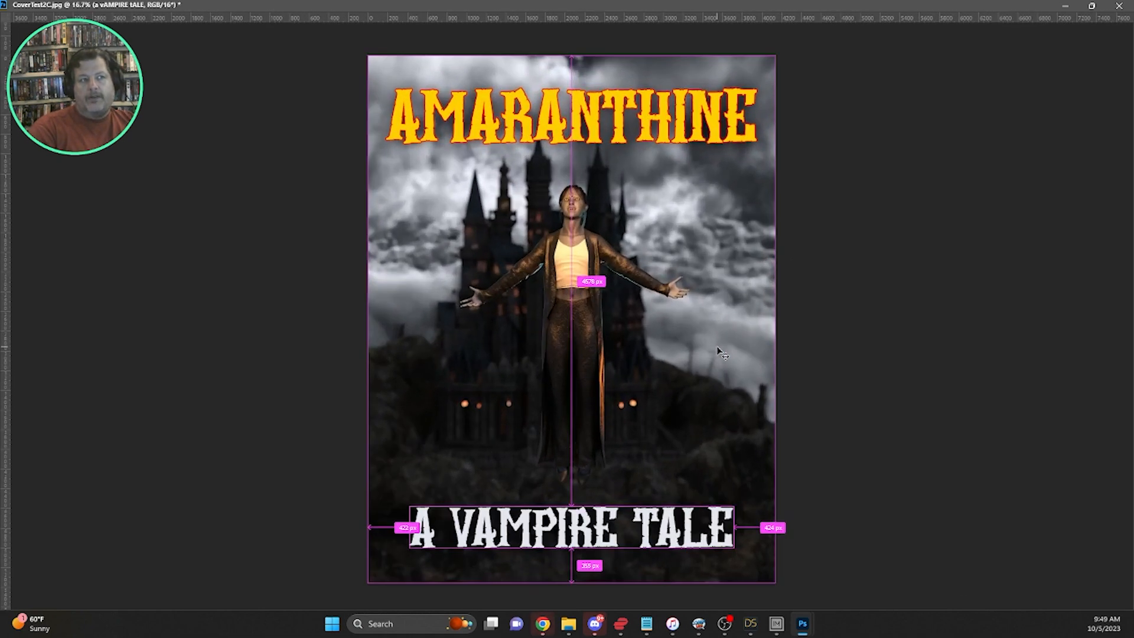
key(ctrl+minus)
key(ctrl+plus)
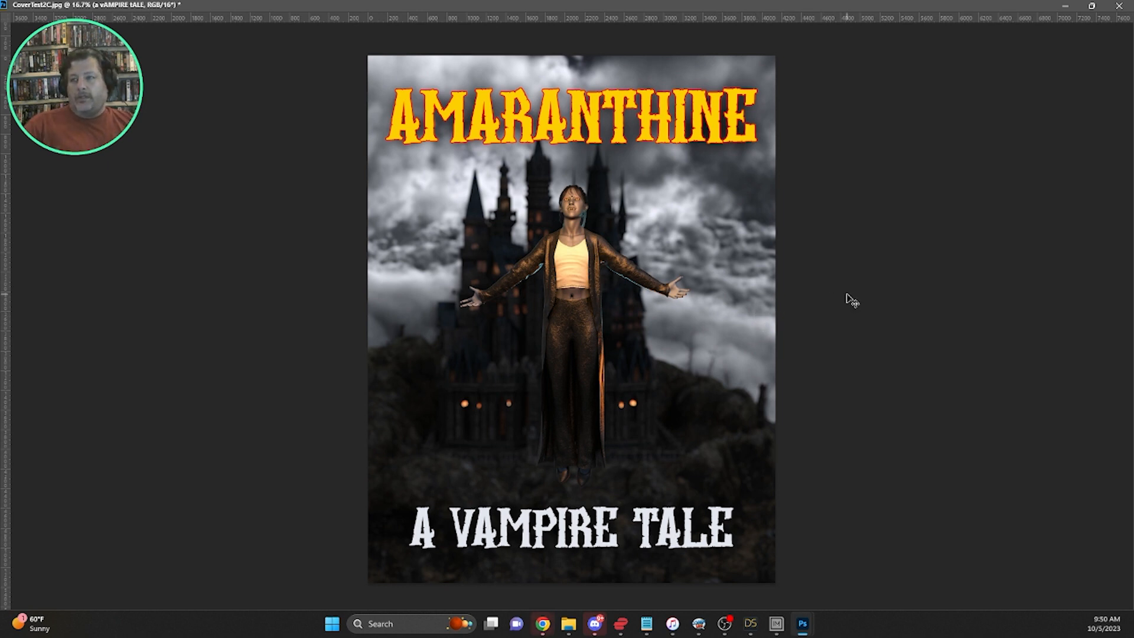
scroll(644, 232, up, 1)
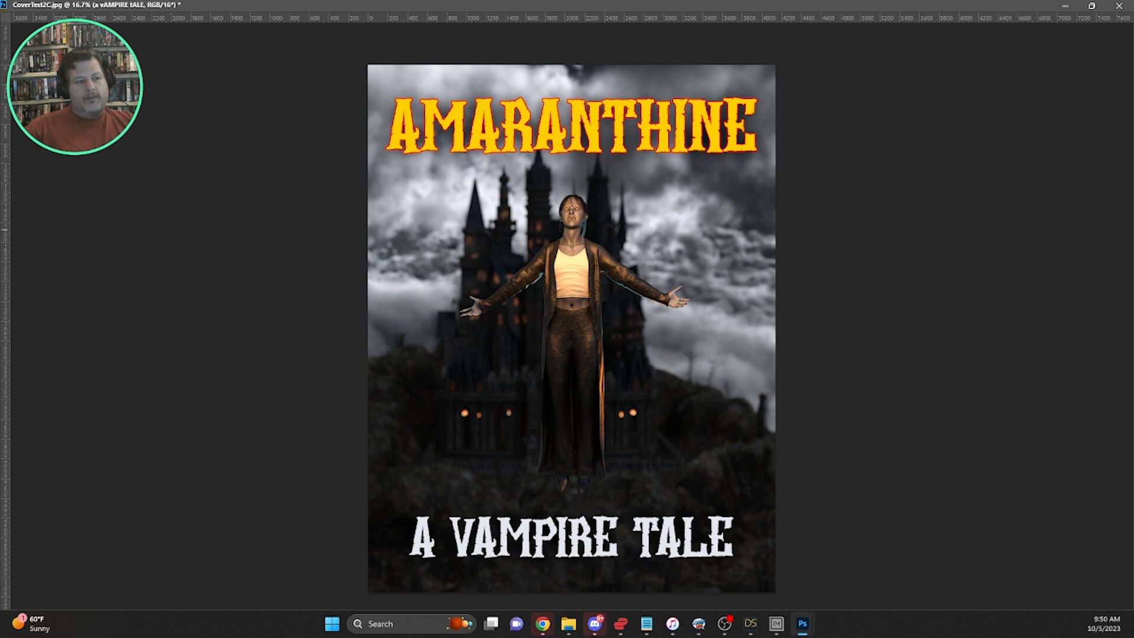
Switch to Comic Life, maximize The Vampire comic's window and review its two existing pages.
key(alt+Tab)
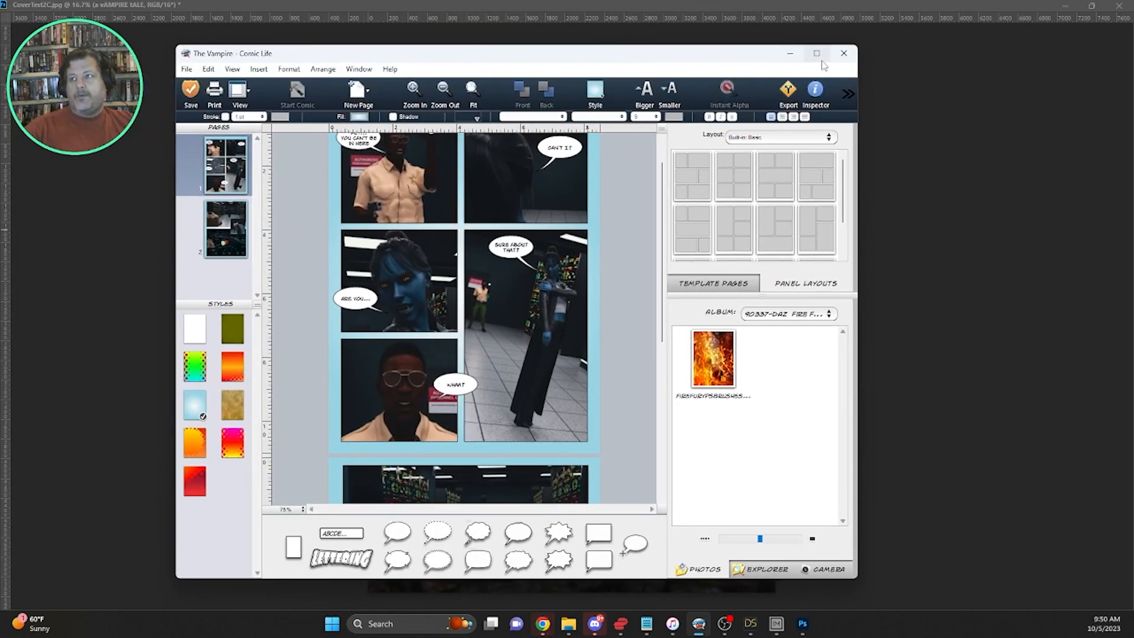
double_click(777, 54)
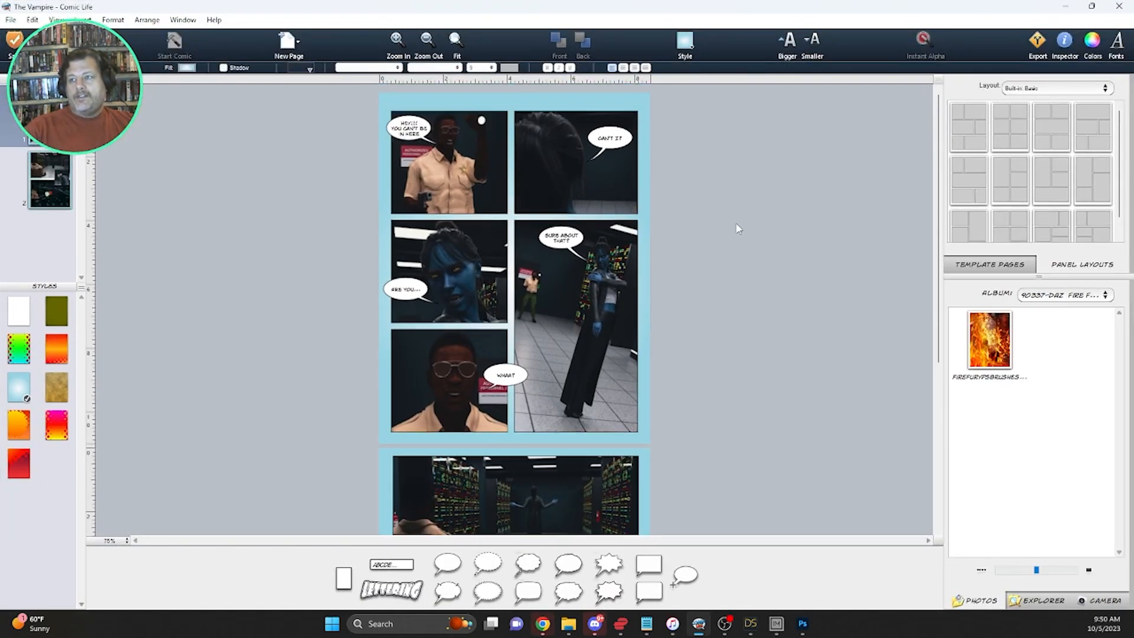
scroll(738, 229, down, 8)
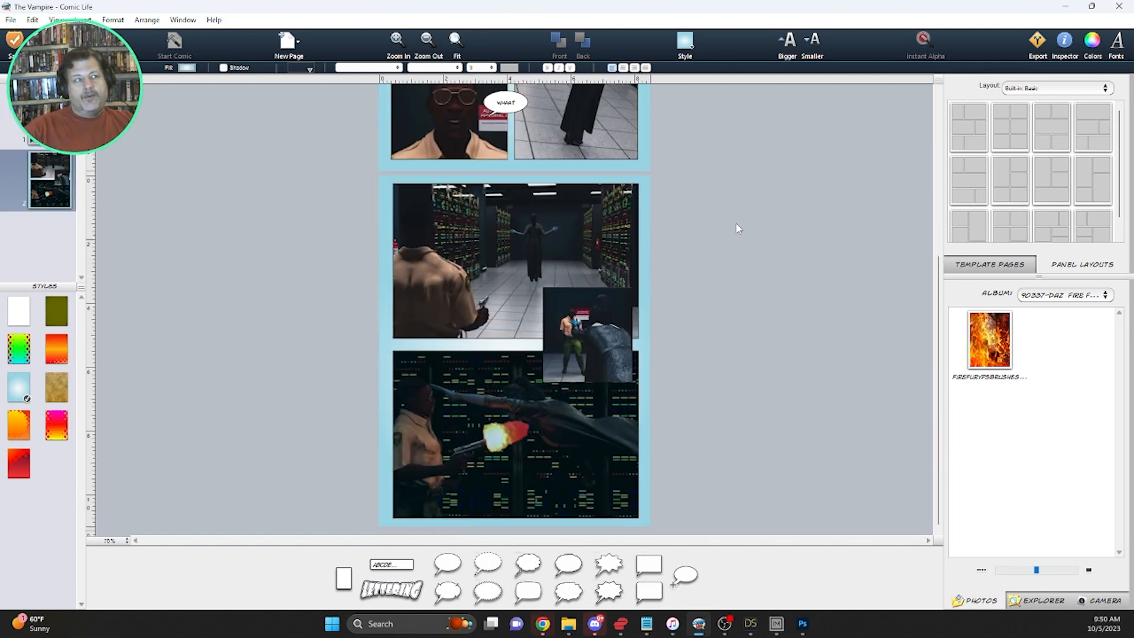
scroll(728, 262, up, 5)
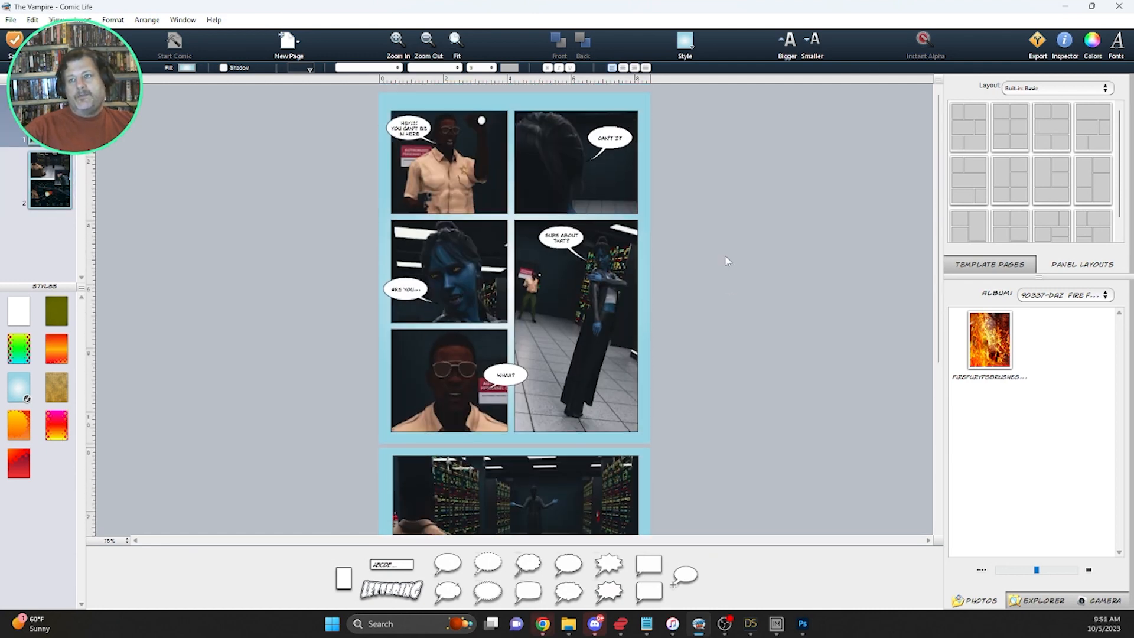
scroll(726, 257, down, 2)
scroll(725, 259, down, 3)
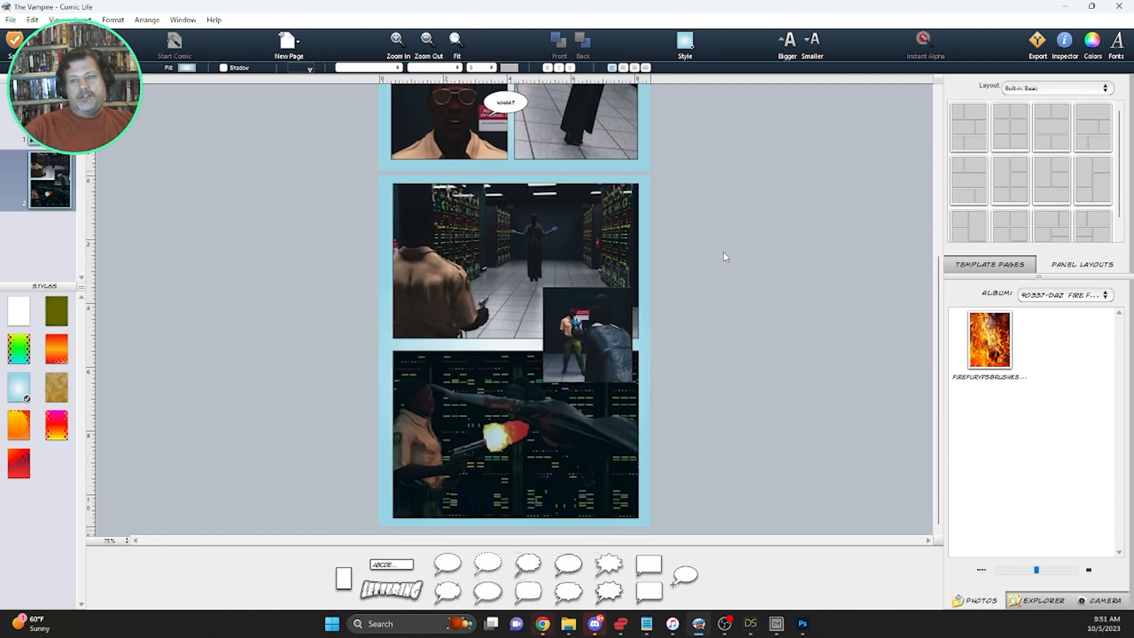
scroll(723, 255, up, 3)
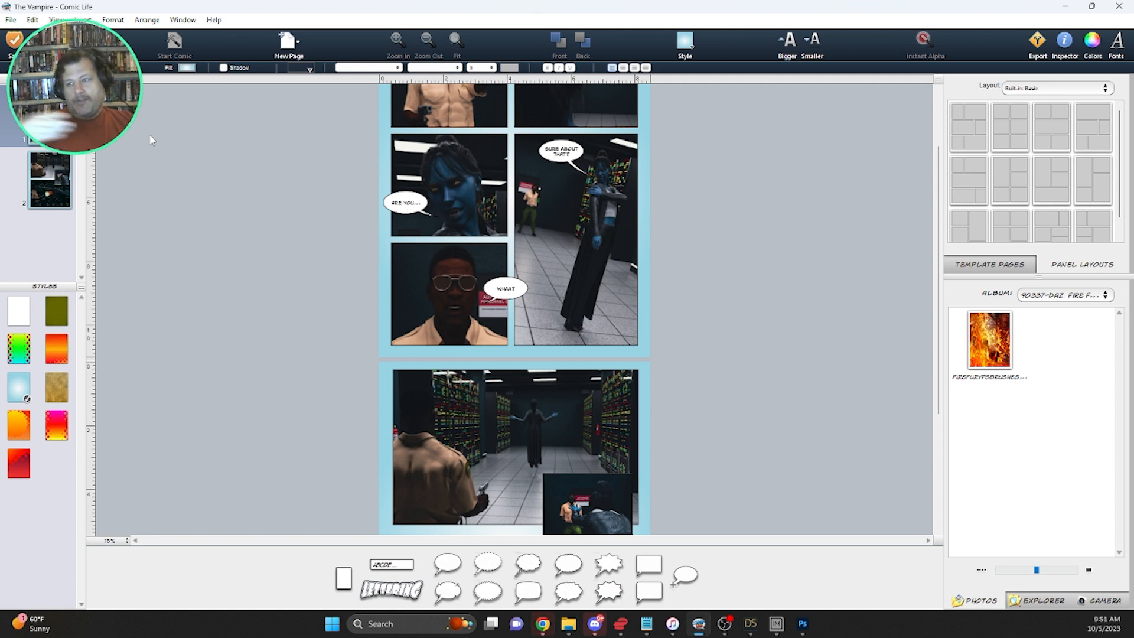
click(55, 182)
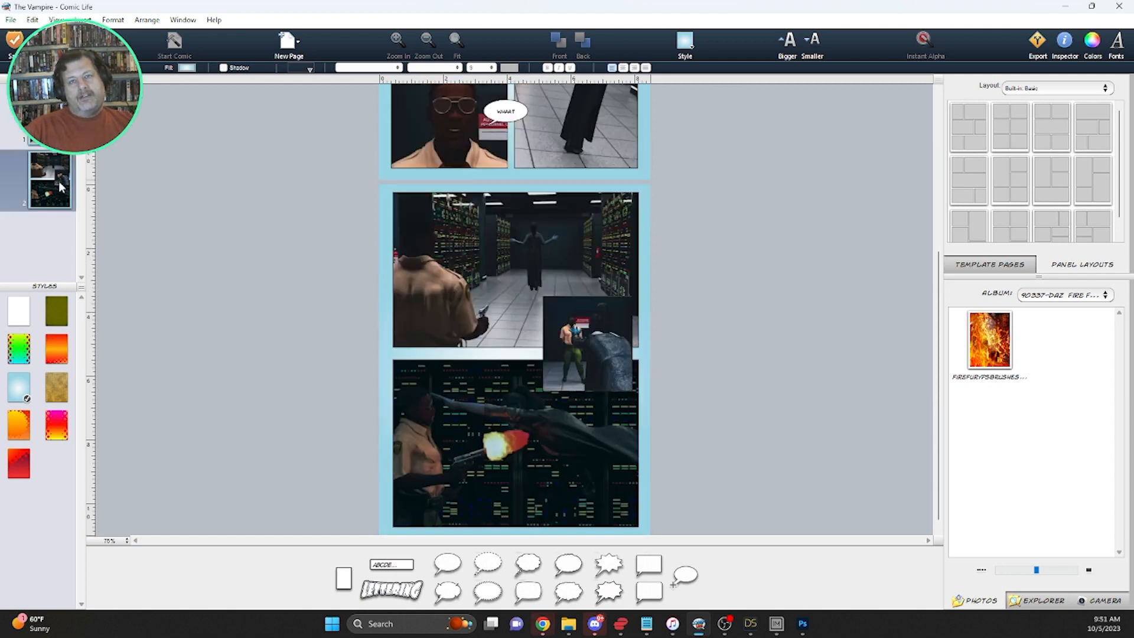
click(31, 141)
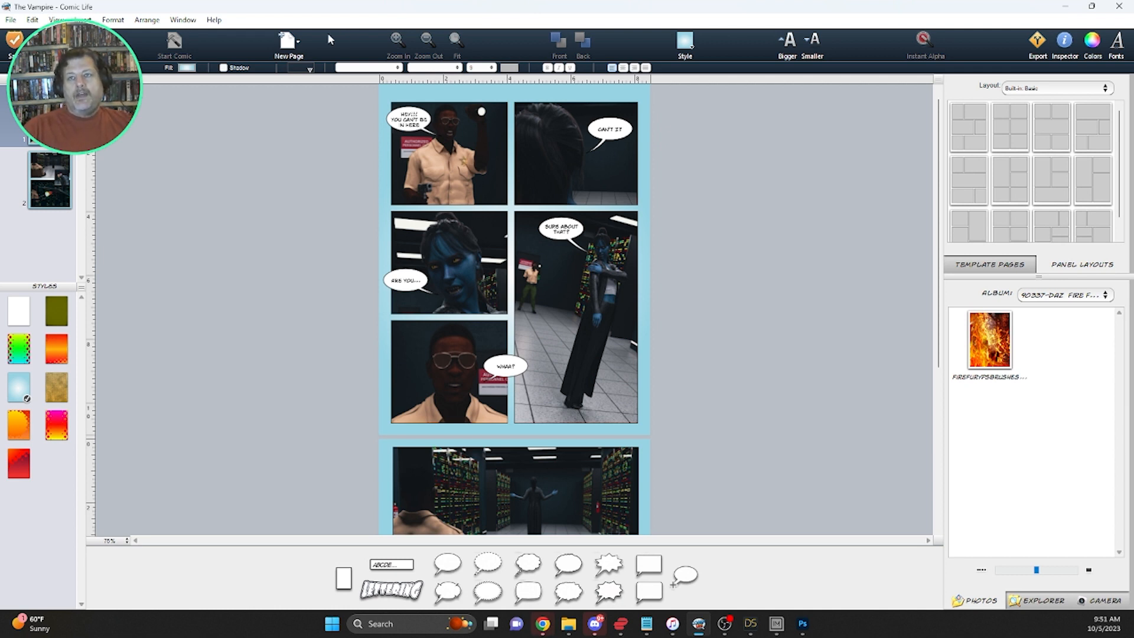
Add a blank page to the comic and move it ahead of the others as page 1.
click(295, 45)
click(307, 63)
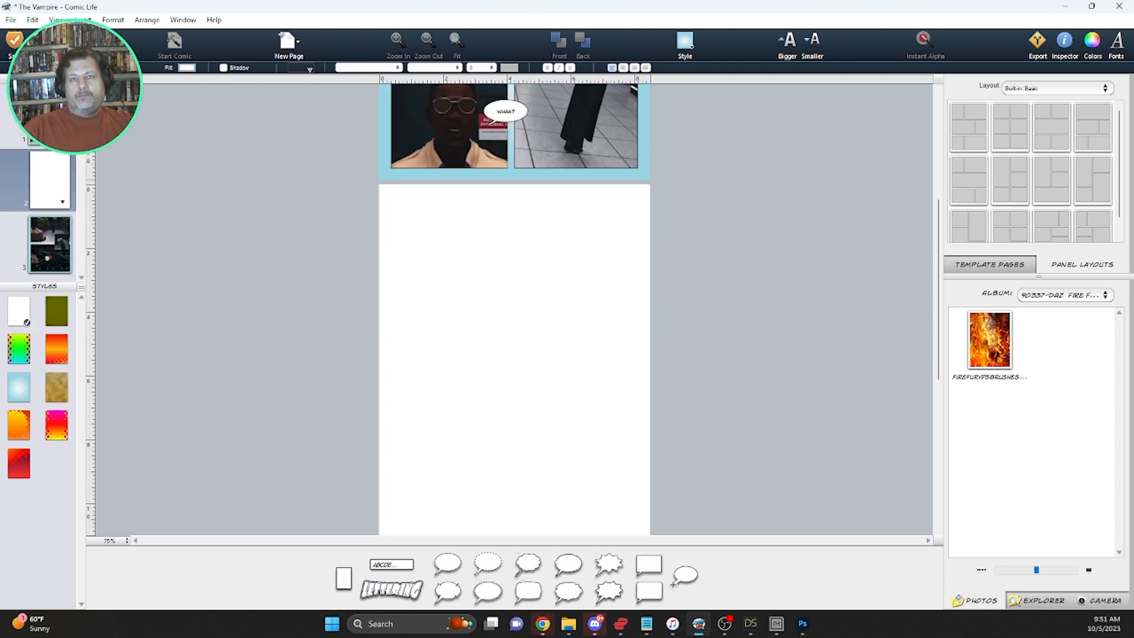
drag(49, 115, 48, 197)
click(49, 121)
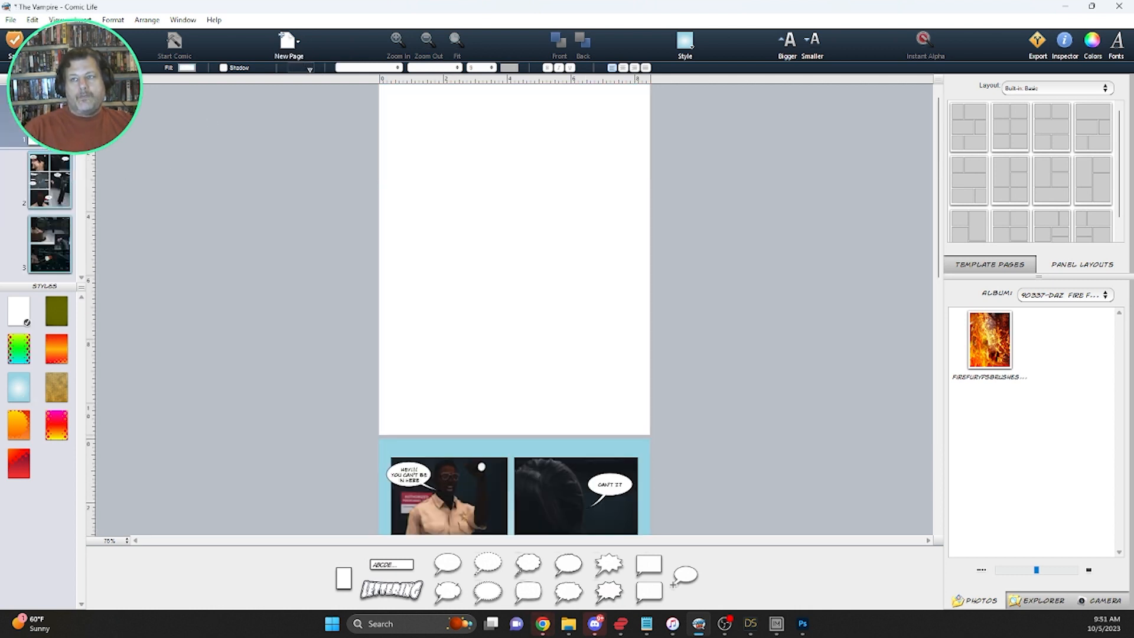
Insert the Amaranthine cover image from File Explorer so that it fills the blank first page, and save the comic.
click(568, 624)
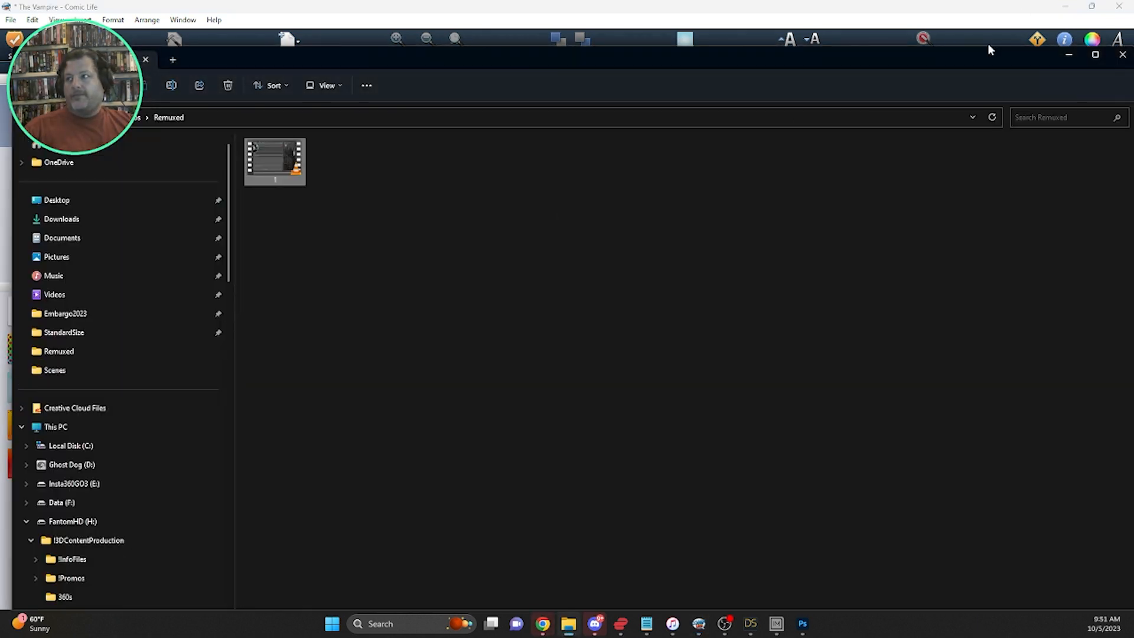
click(988, 45)
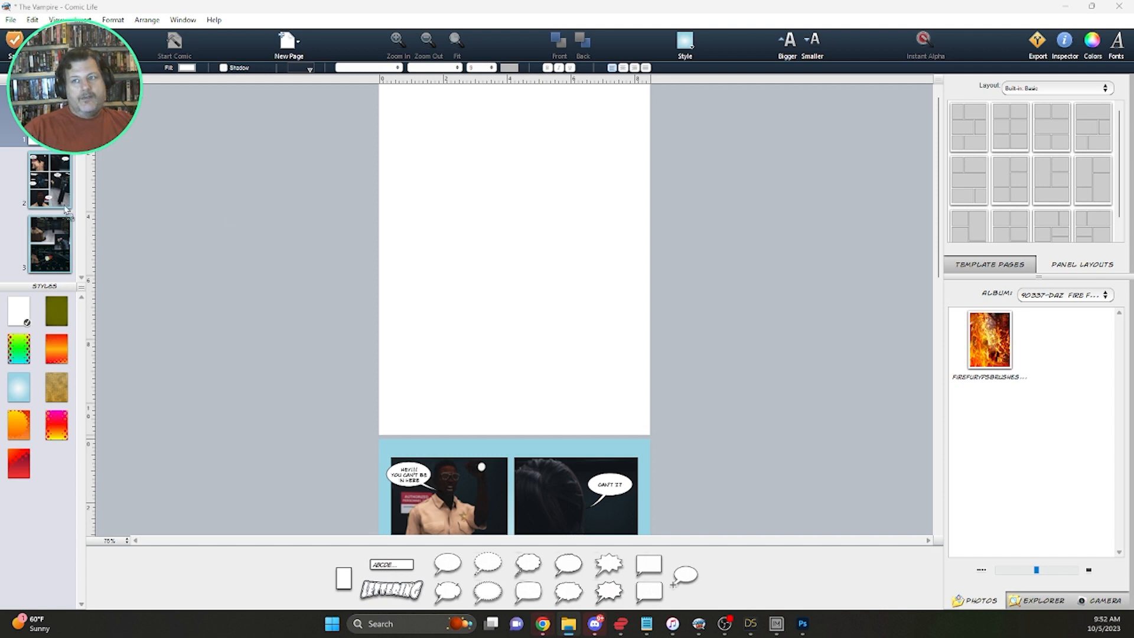
drag(65, 205, 426, 142)
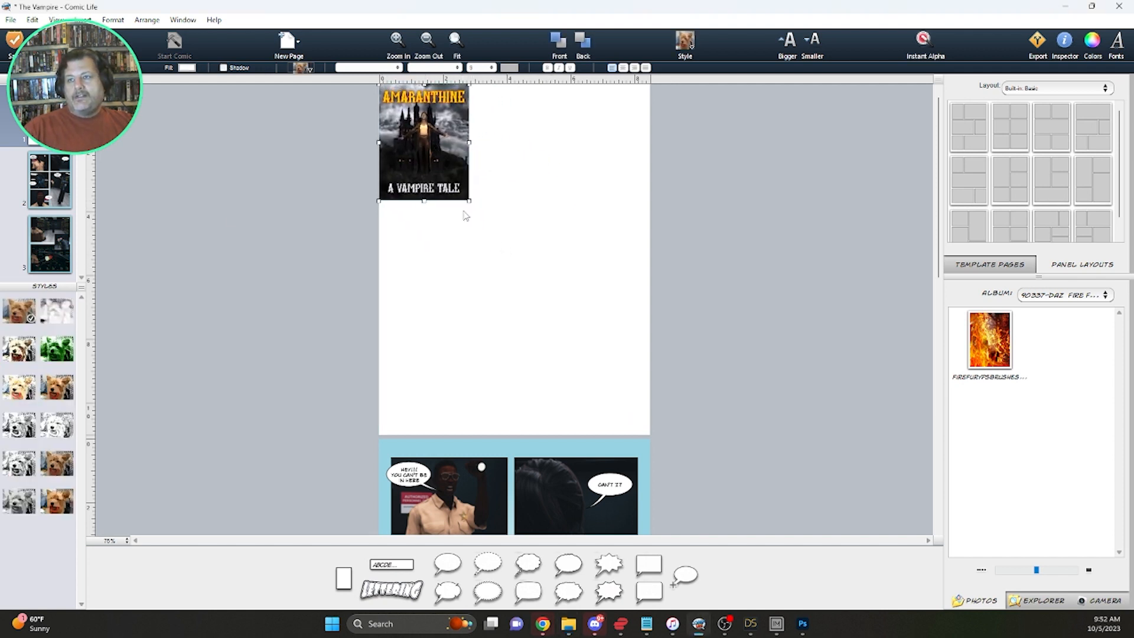
drag(469, 201, 650, 405)
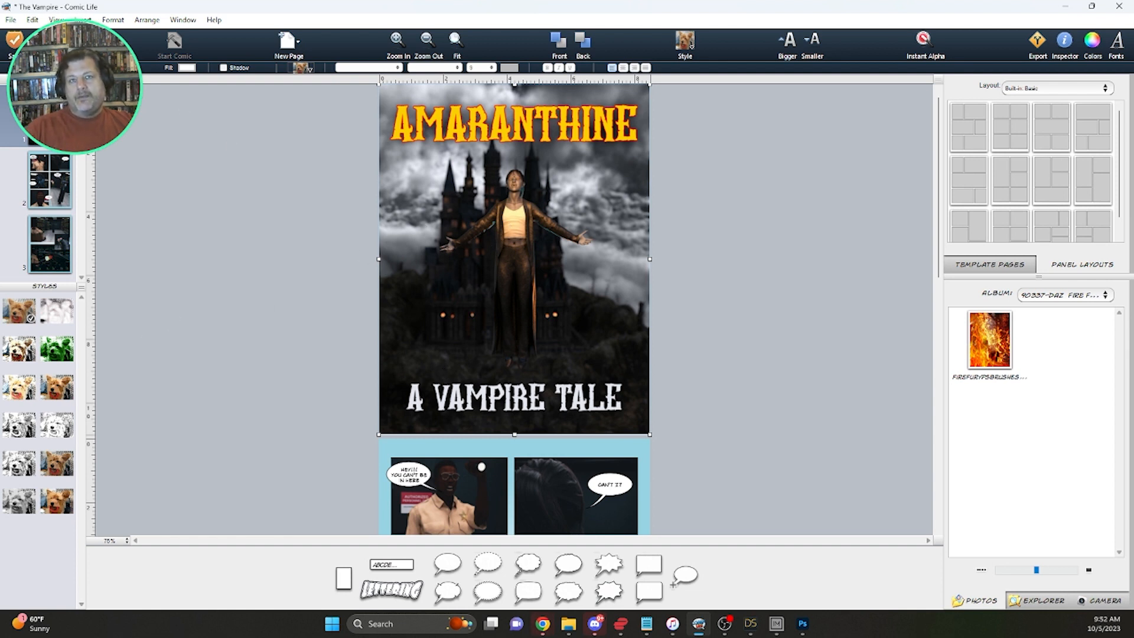
click(11, 41)
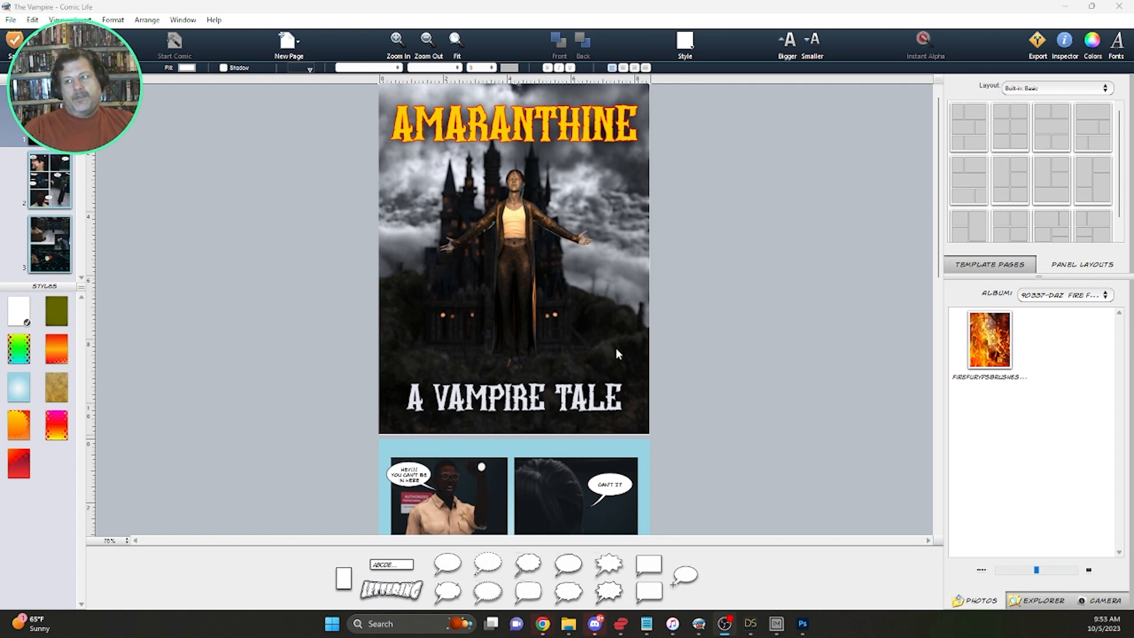
Look through the comic's panel pages after the cover, examining the panels and speech balloons on pages 2 and 3.
scroll(616, 347, down, 5)
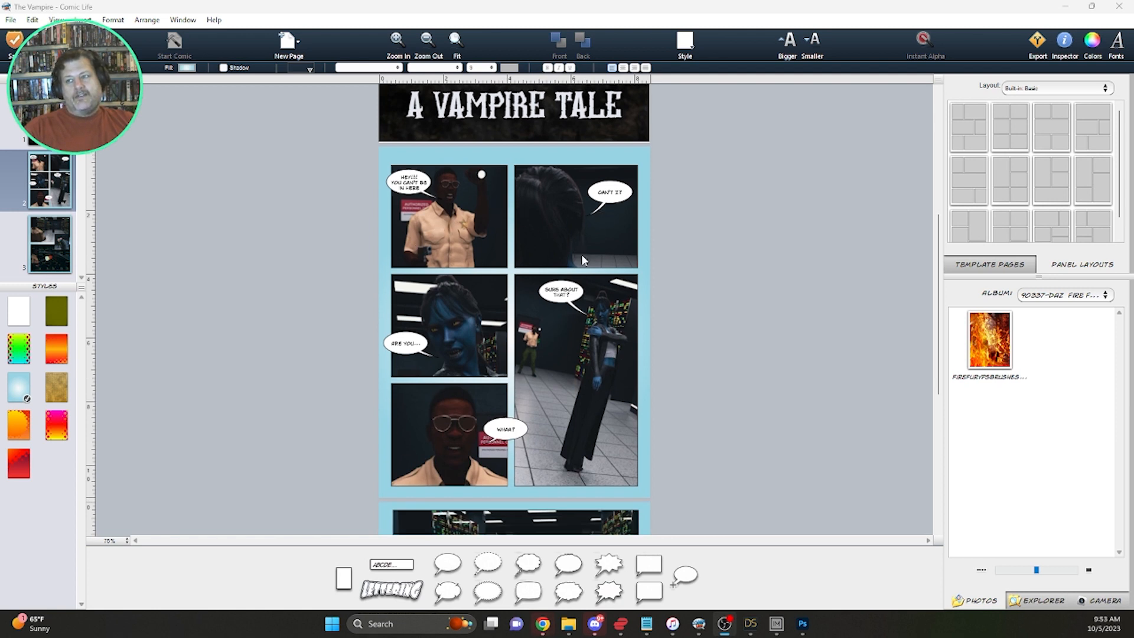
scroll(582, 260, down, 2)
scroll(546, 348, down, 1)
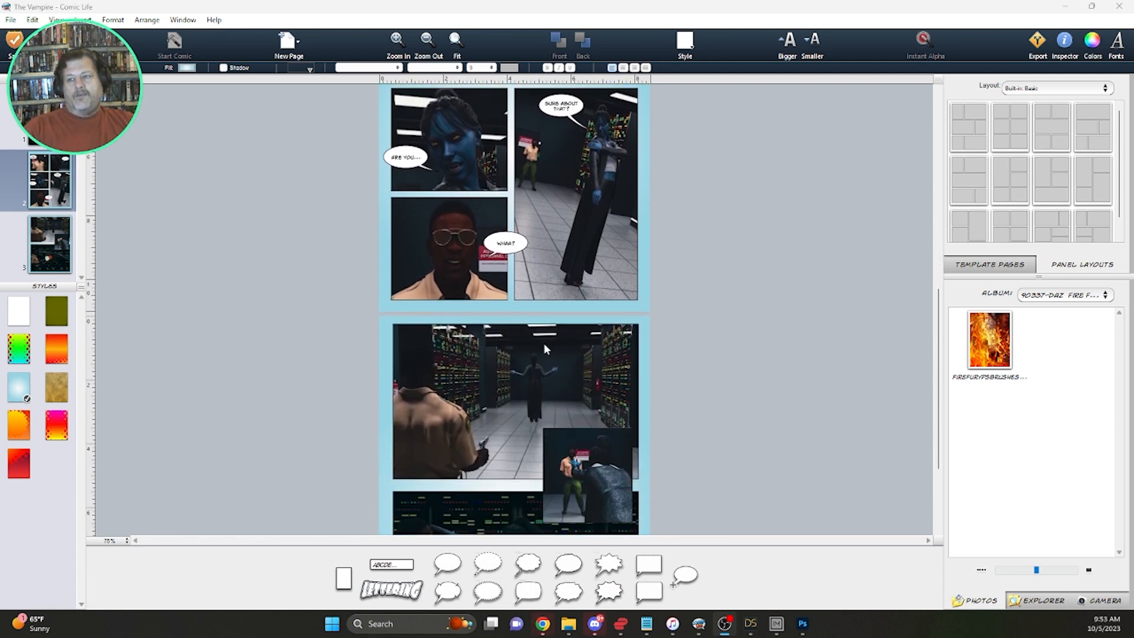
scroll(438, 402, down, 2)
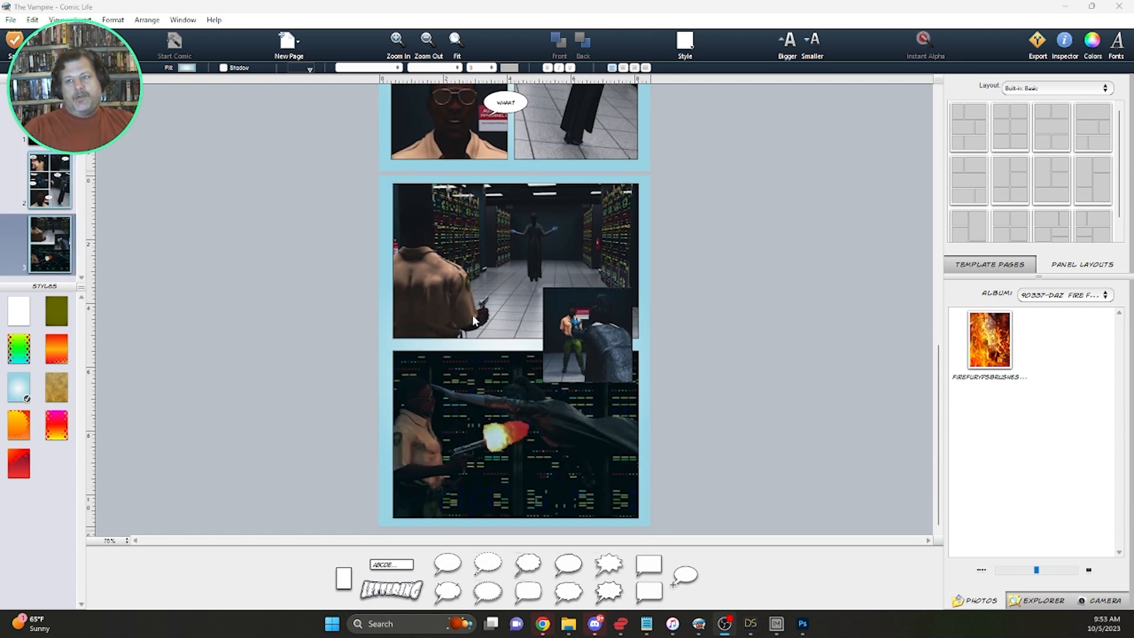
scroll(461, 403, up, 1)
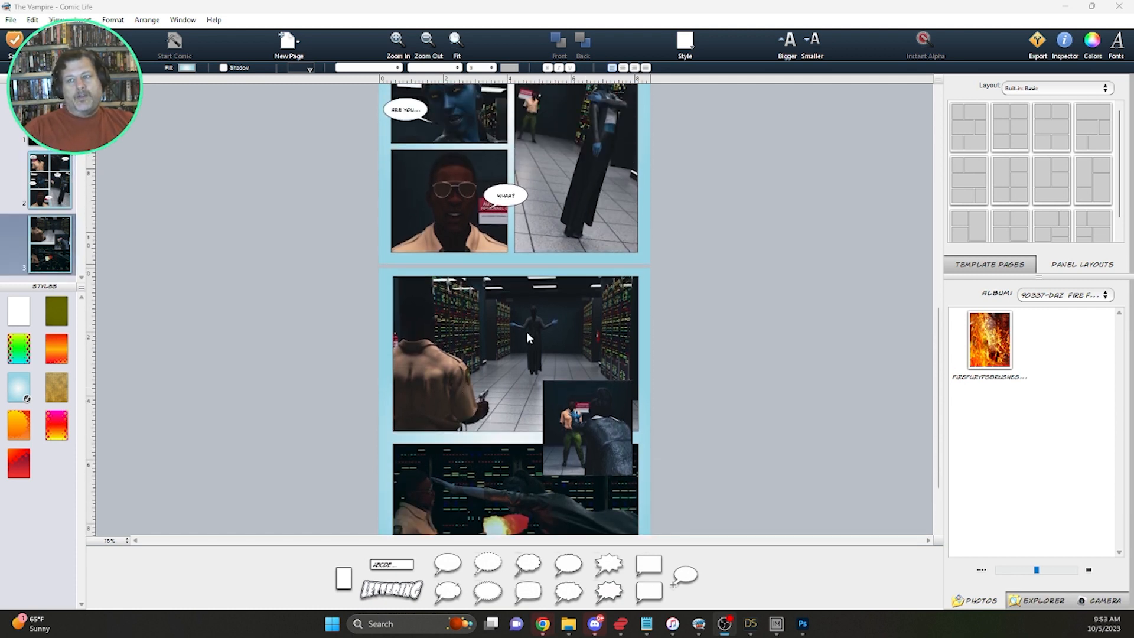
scroll(514, 340, up, 1)
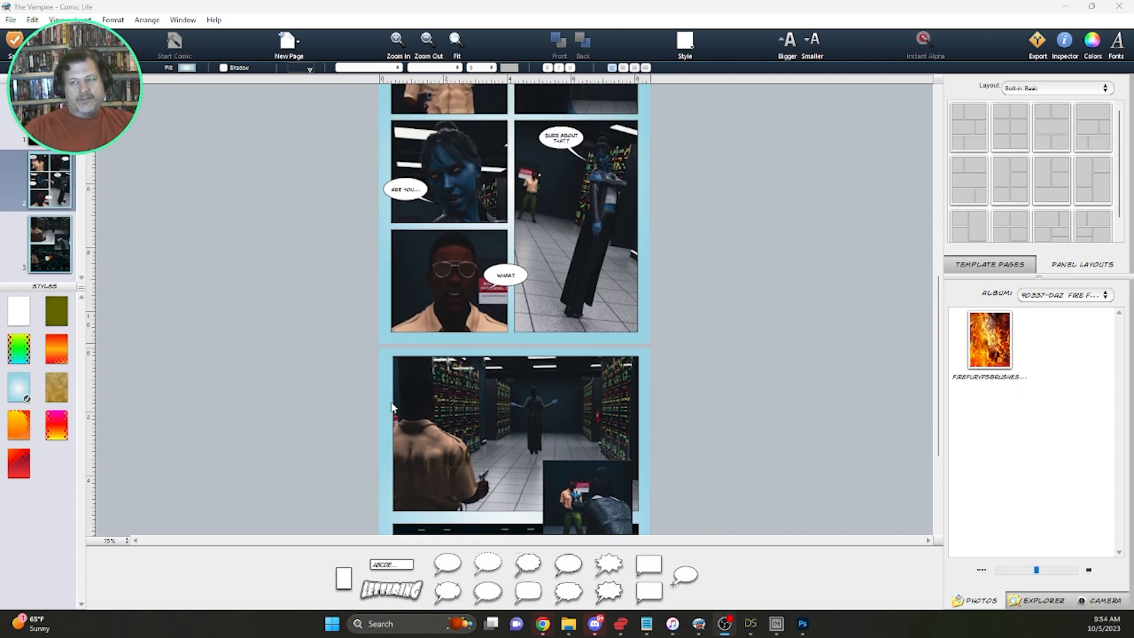
scroll(532, 363, down, 2)
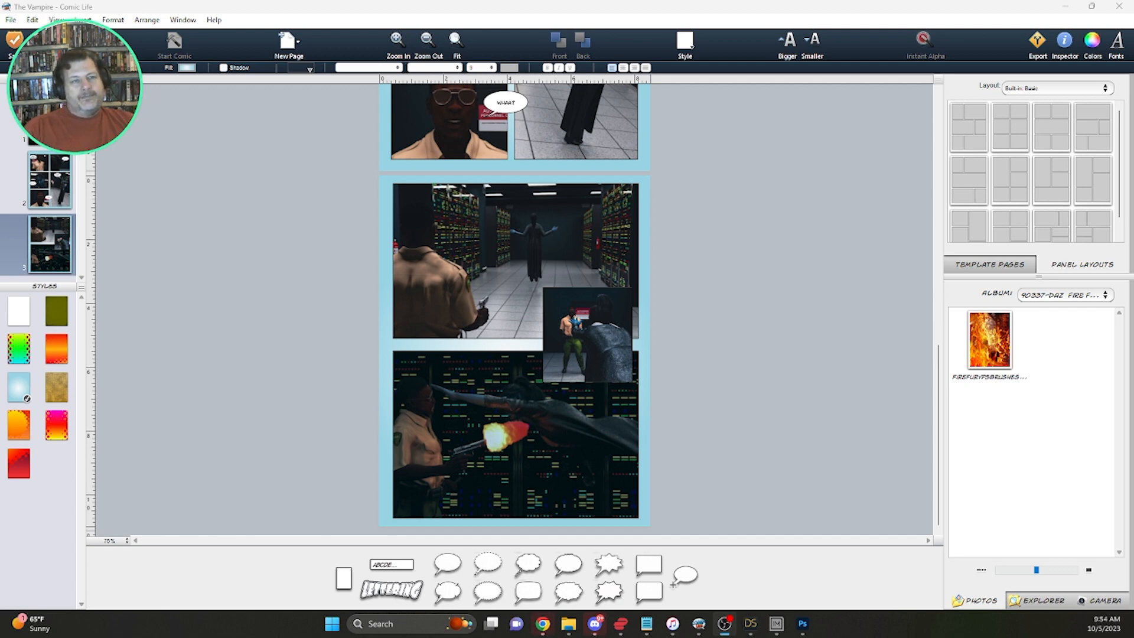
scroll(866, 235, up, 1)
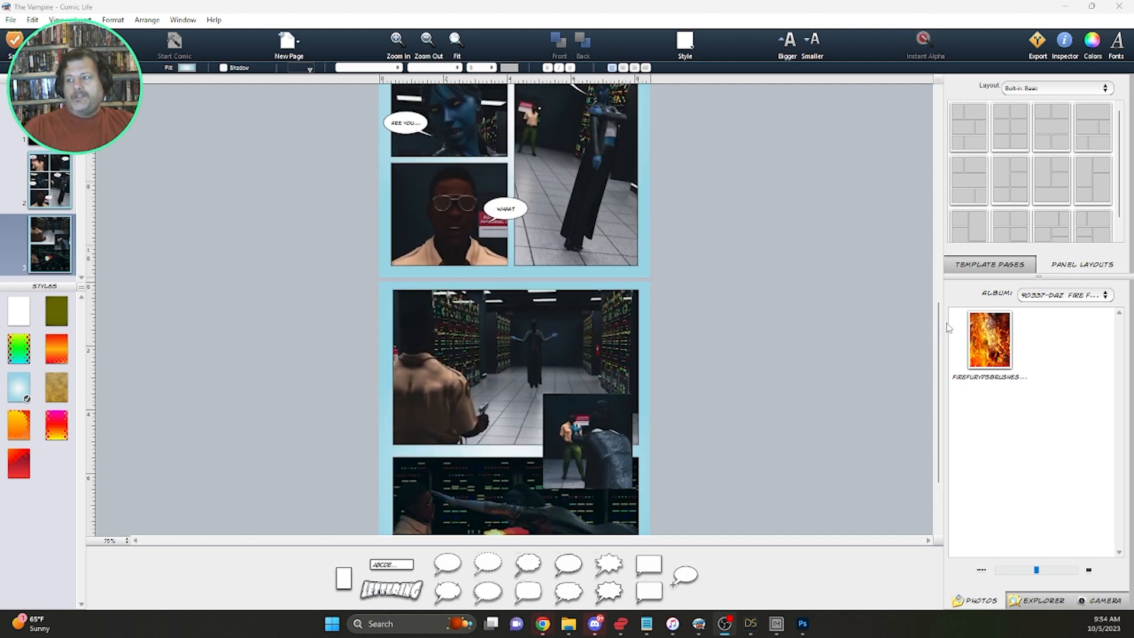
scroll(396, 377, up, 10)
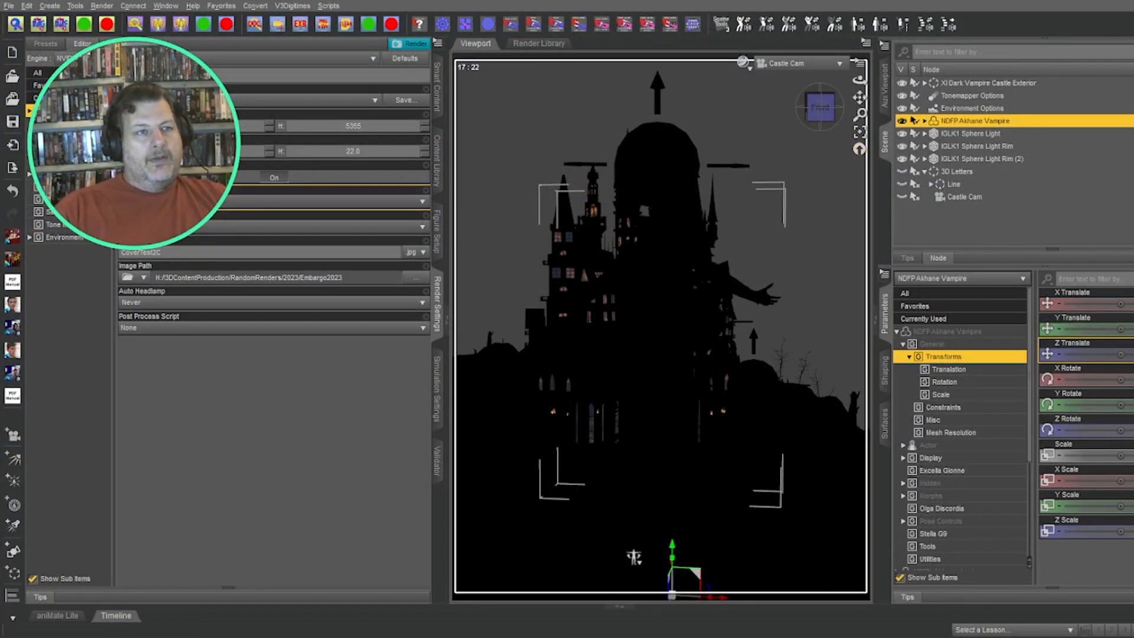
Switch the viewport from Castle Cam to Perspective View and examine the whole XI Dark Vampire Castle Exterior from the side.
click(802, 63)
click(824, 78)
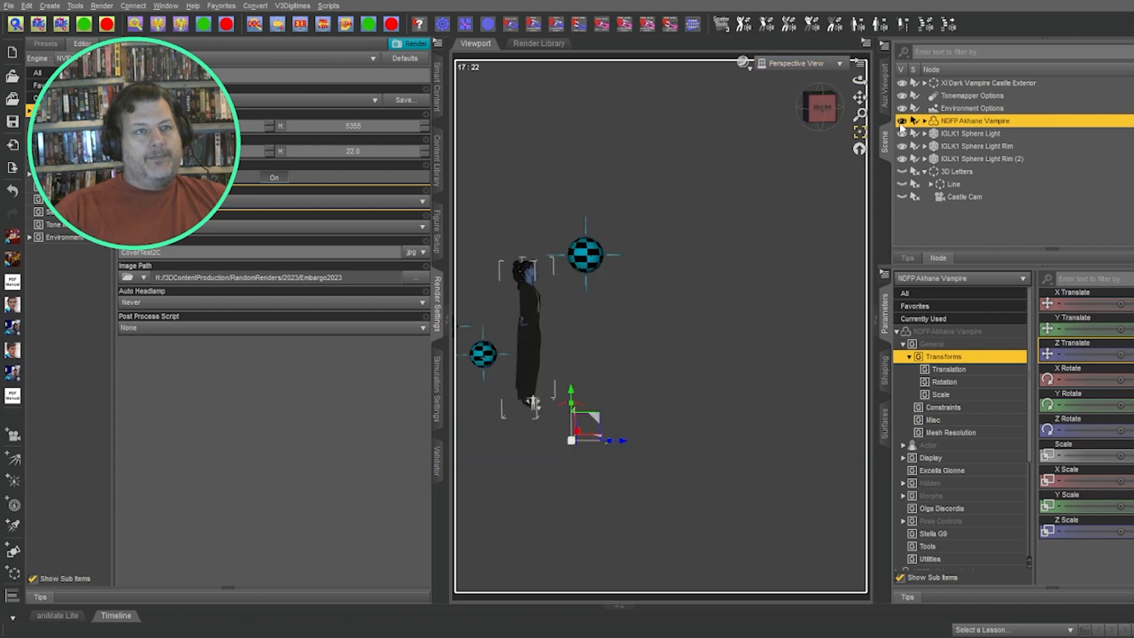
click(990, 83)
click(859, 132)
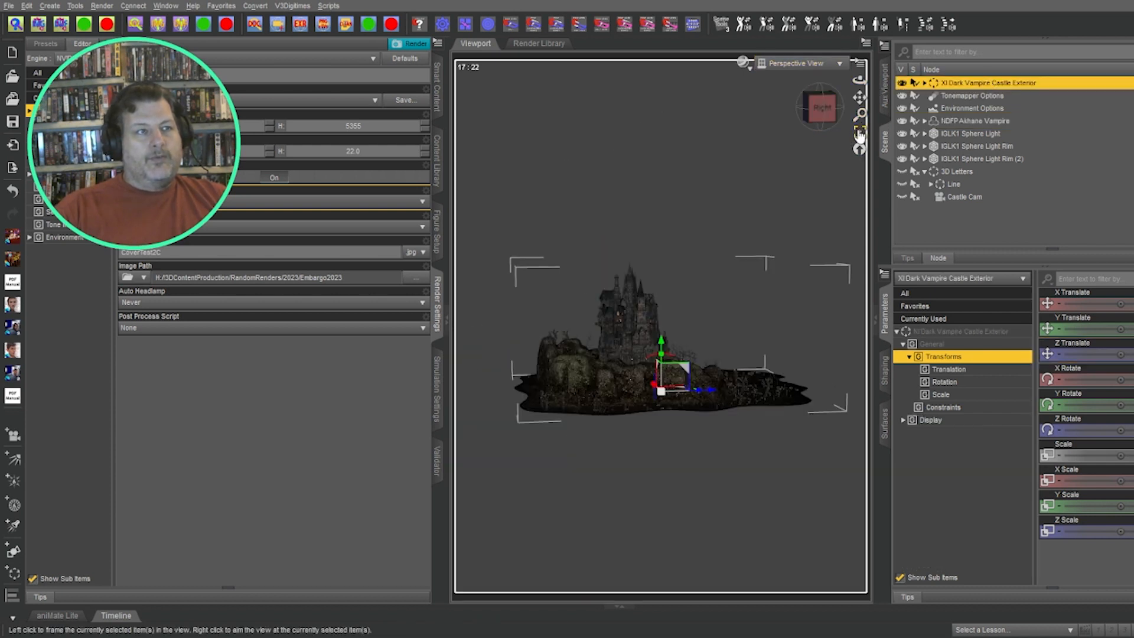
drag(819, 110, 843, 99)
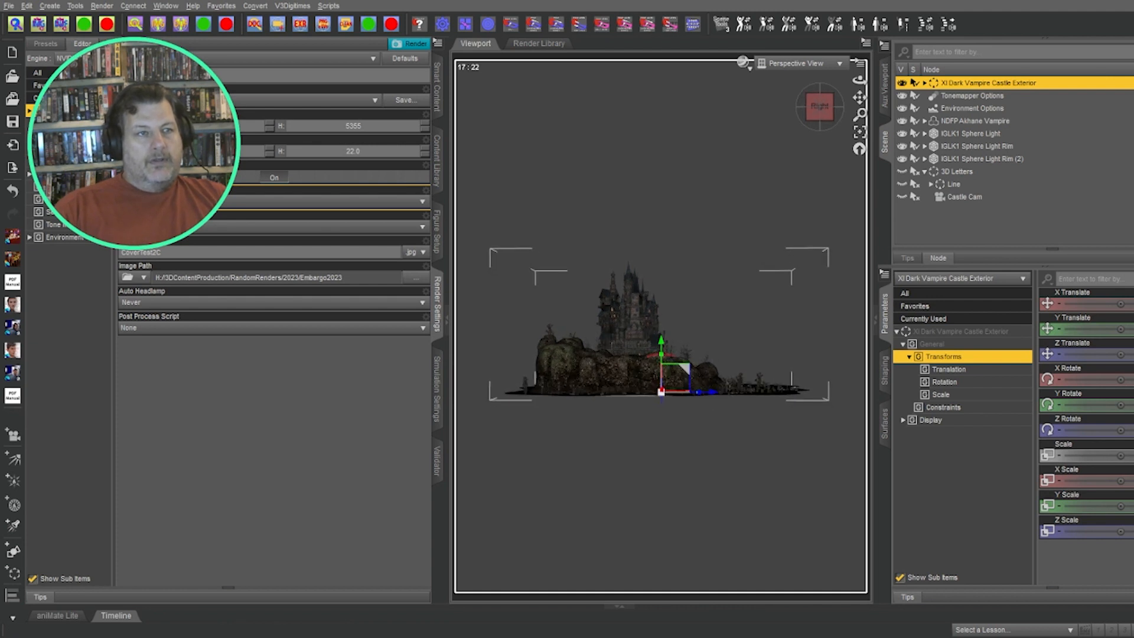
Frame the NDFP Akhane Vampire figure and compare its placement and size with the castle from the side and front.
click(981, 121)
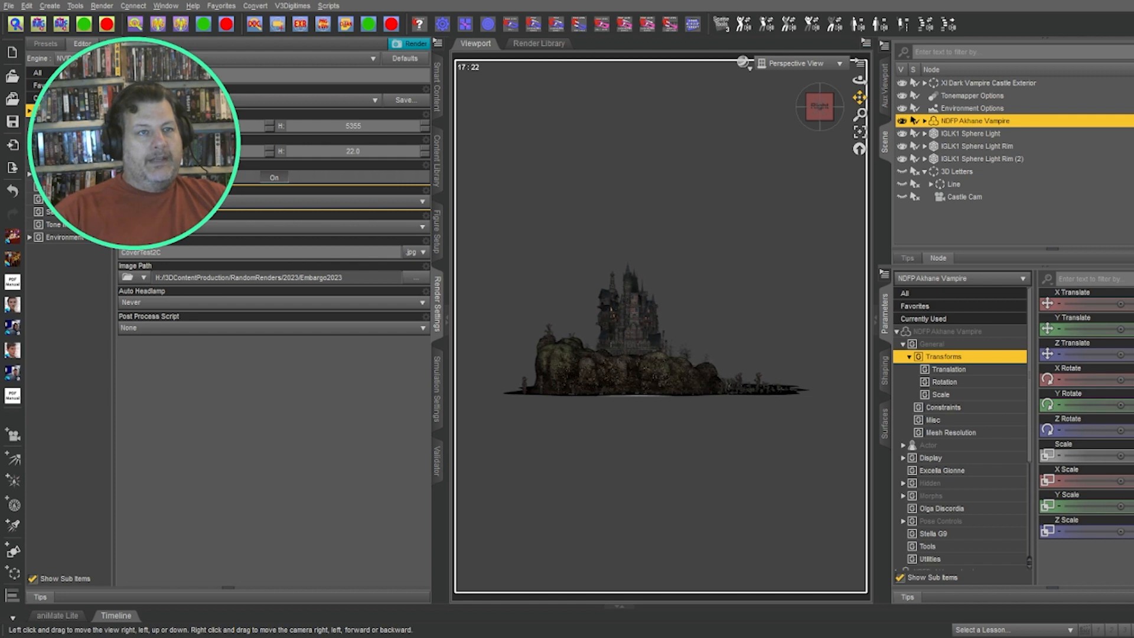
drag(860, 97, 867, 90)
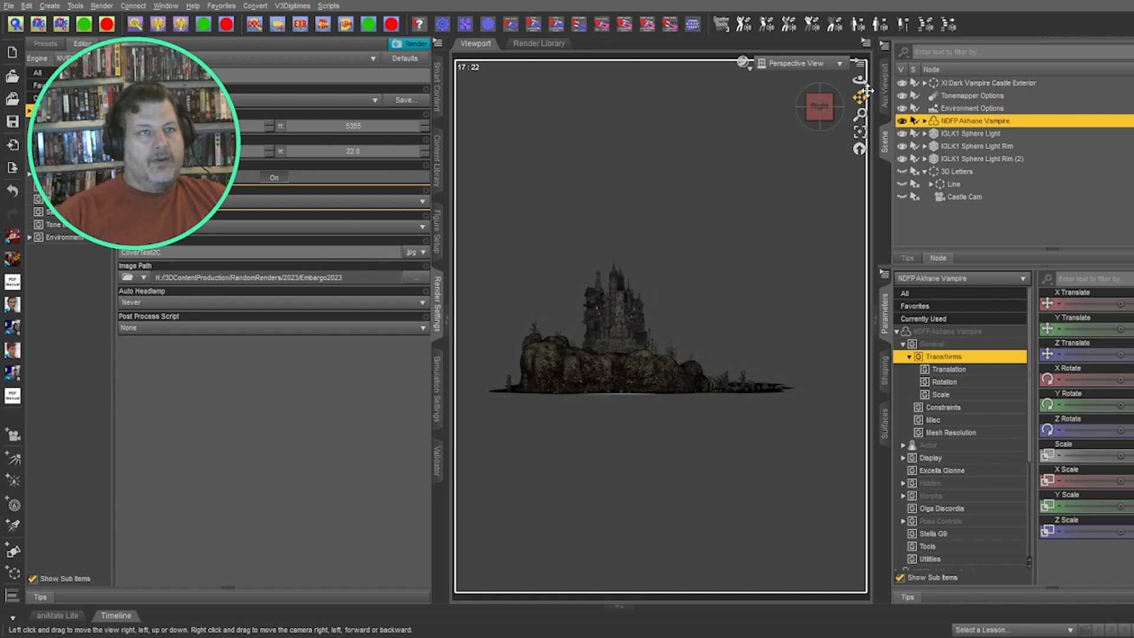
click(860, 132)
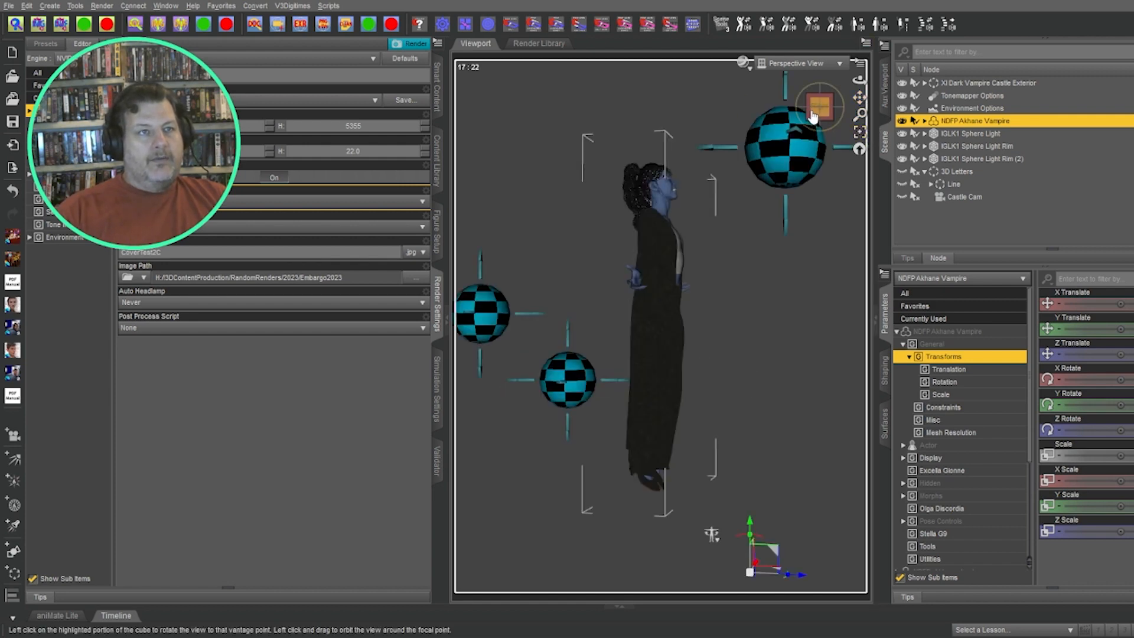
click(813, 116)
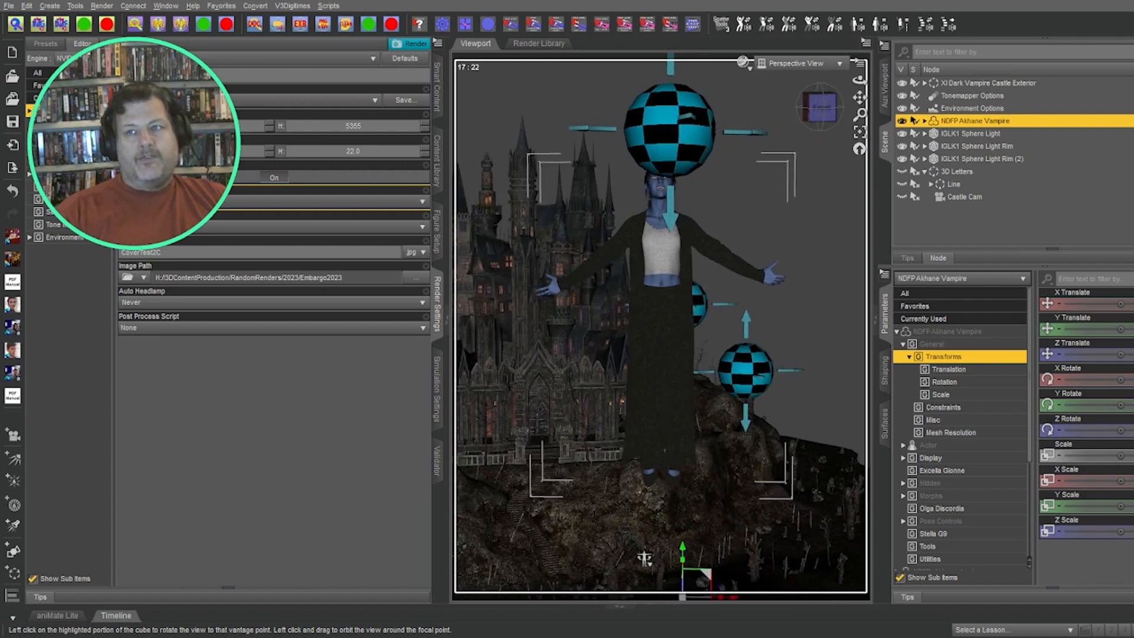
mouse_move(817, 112)
mouse_down()
mouse_move(807, 122)
mouse_move(800, 112)
mouse_move(813, 114)
mouse_up()
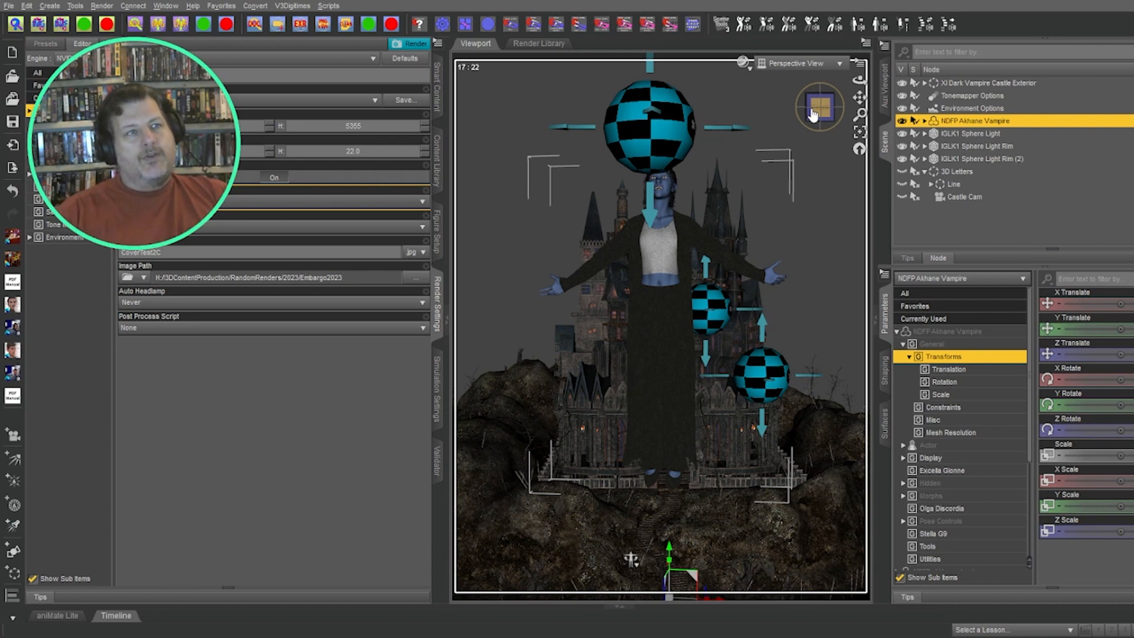
mouse_move(823, 112)
mouse_down()
mouse_move(844, 124)
mouse_move(825, 111)
mouse_up()
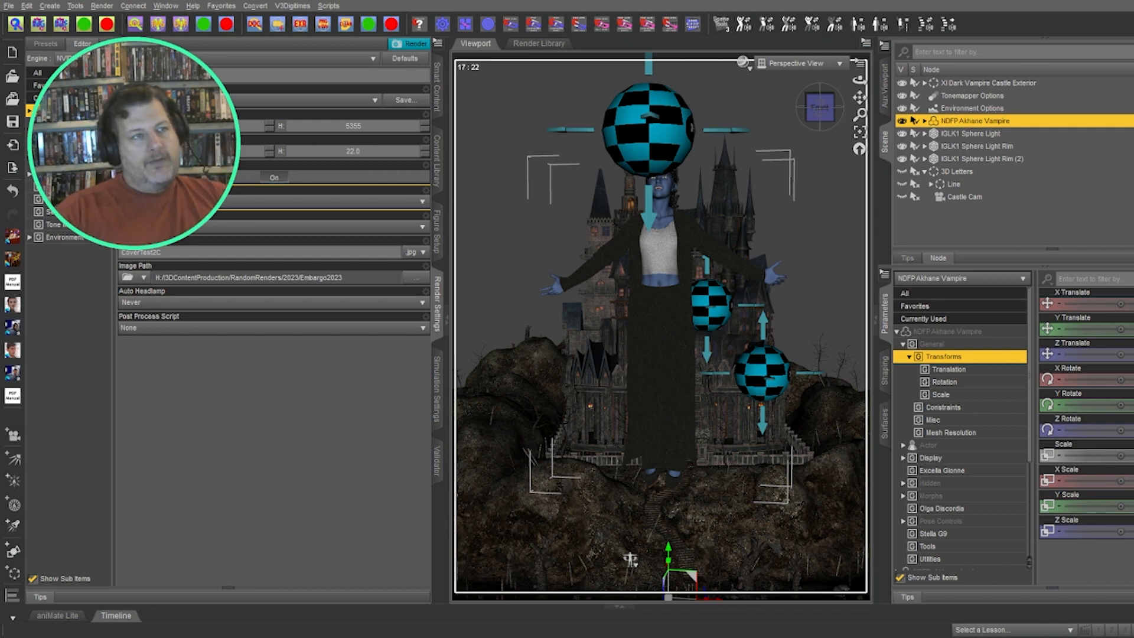
drag(859, 79, 826, 114)
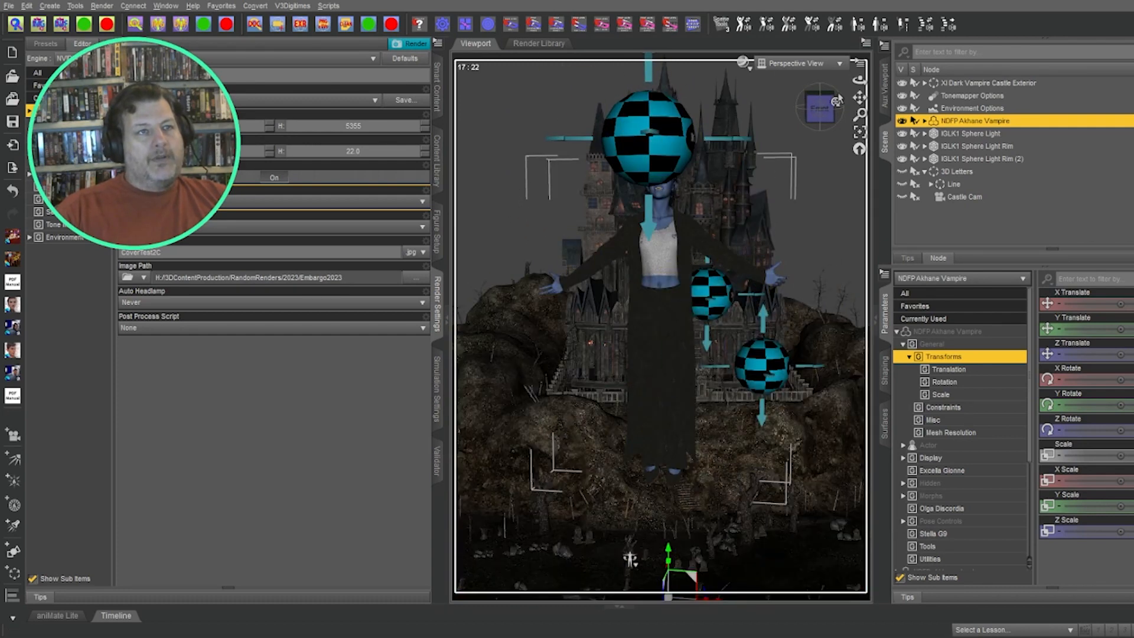
click(820, 115)
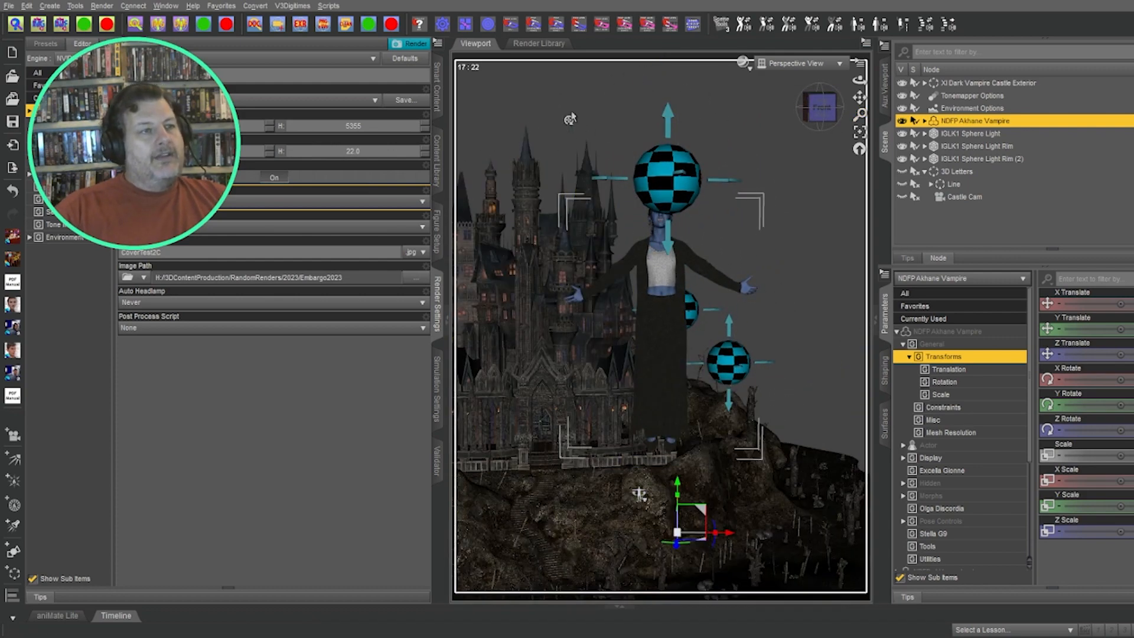
drag(860, 98, 1011, 89)
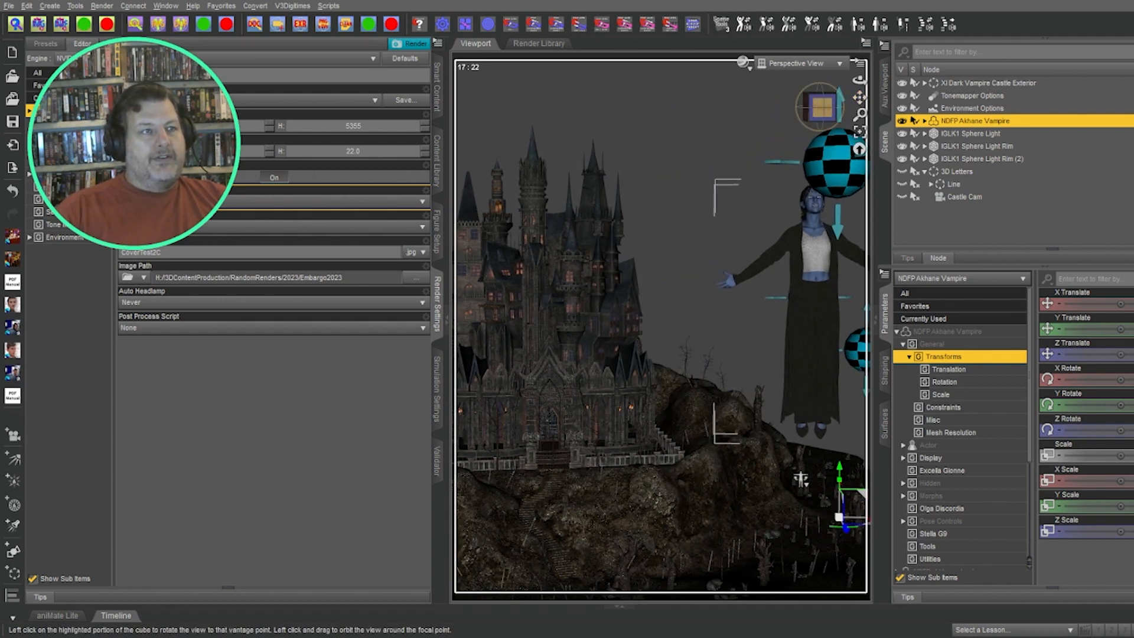
mouse_move(821, 109)
mouse_down()
mouse_move(859, 103)
mouse_move(820, 113)
mouse_up()
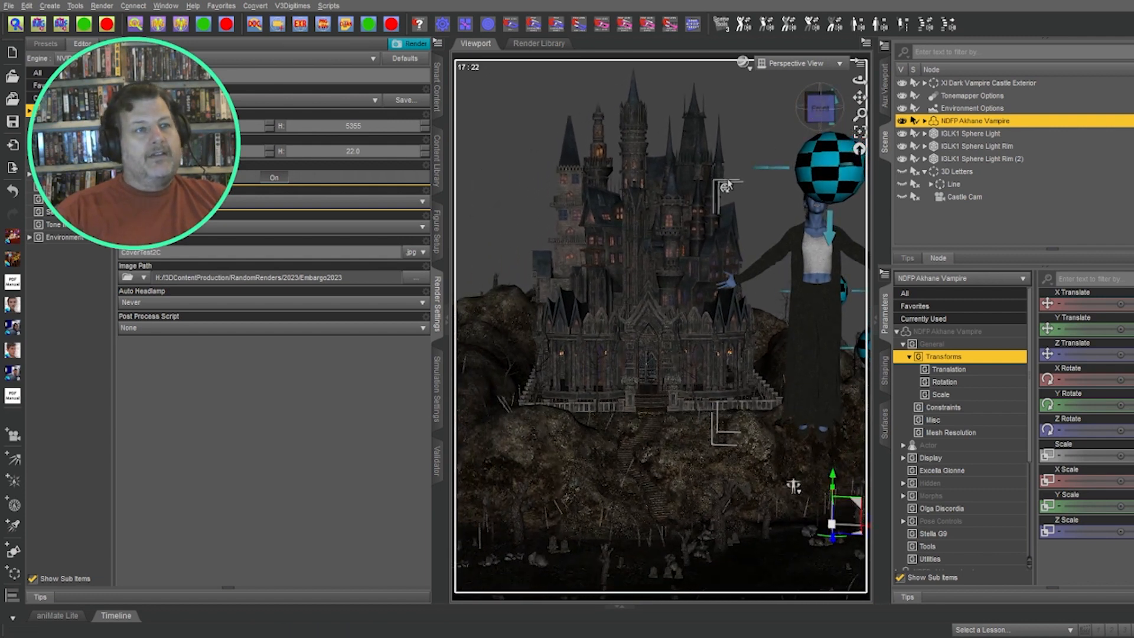
Examine the XI DVC Castle Door up close, then frame the entire XI Dark Vampire Castle Exterior again.
click(648, 390)
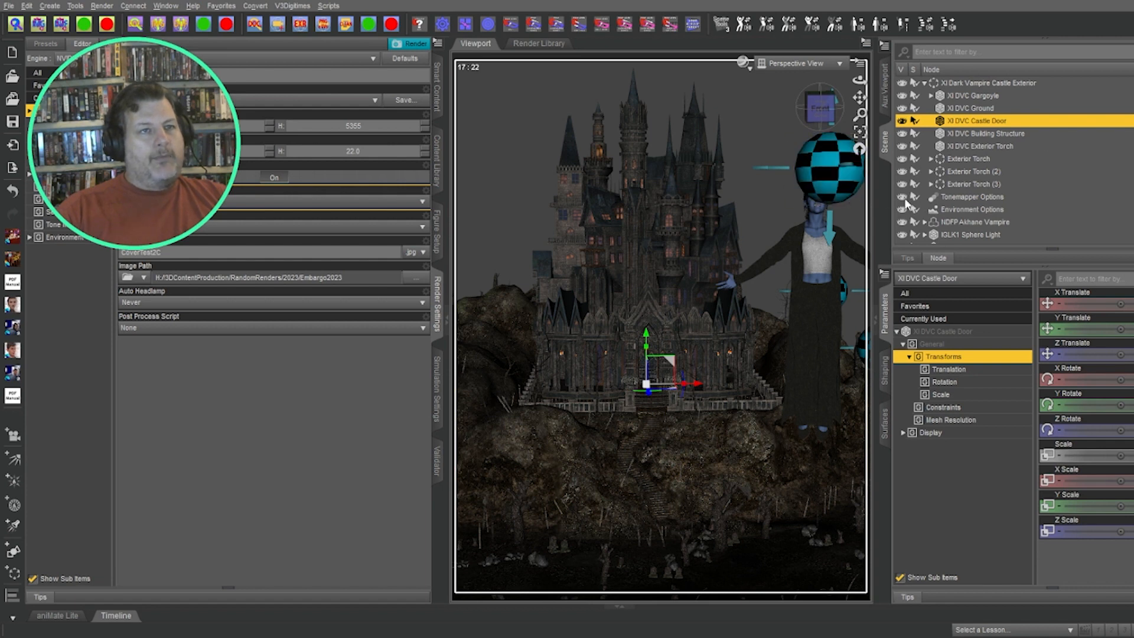
click(859, 131)
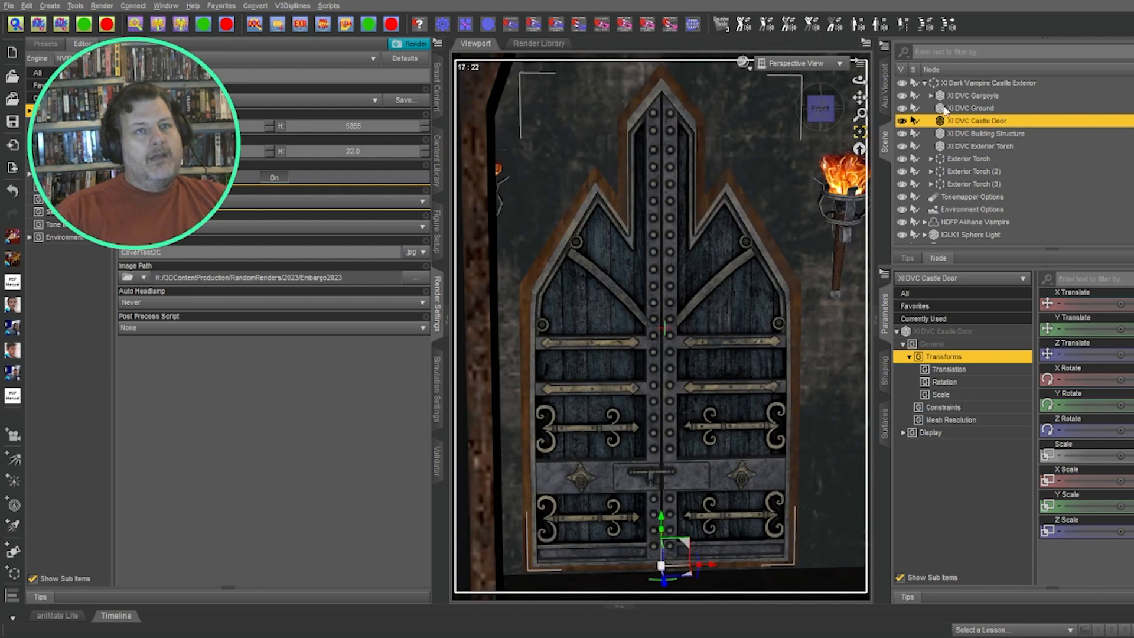
click(953, 84)
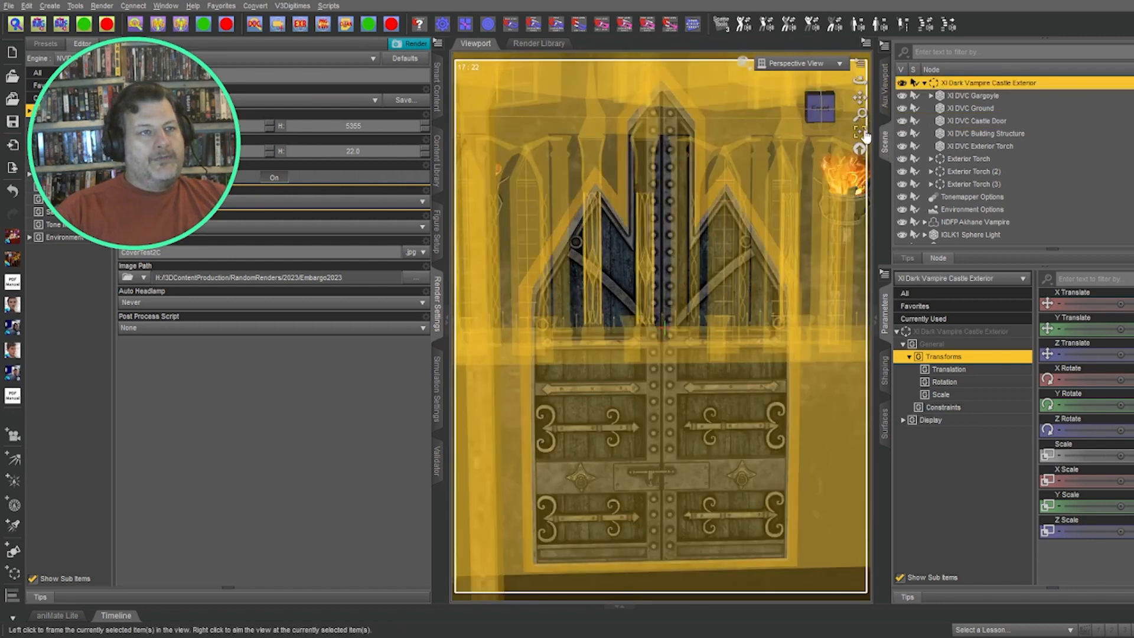
click(864, 131)
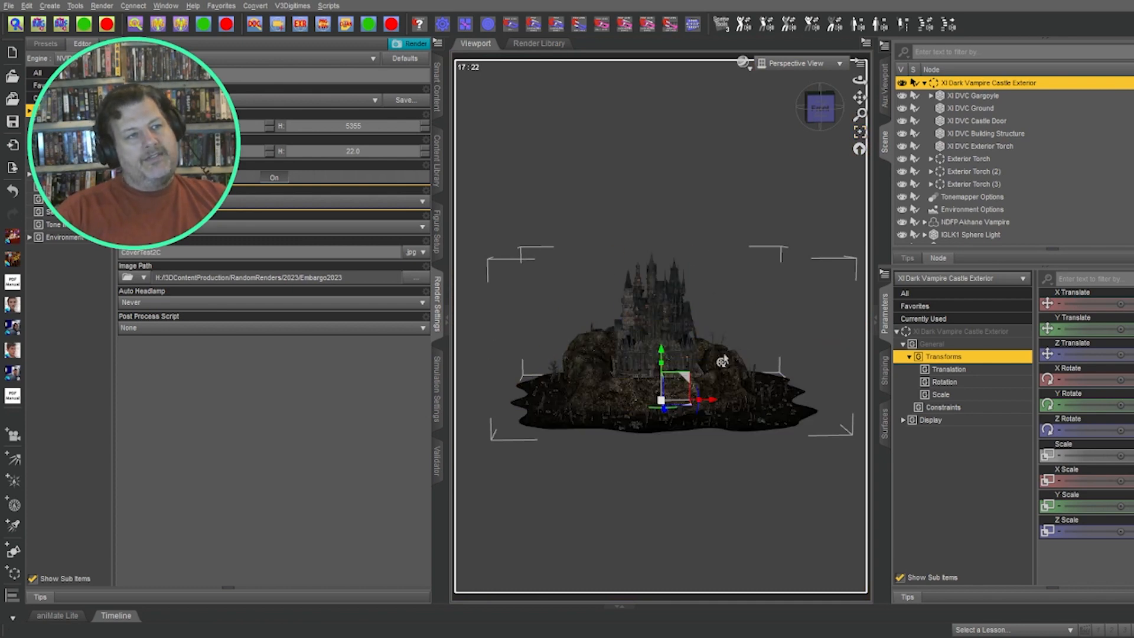
Add a sphere primitive to the castle scene and scale it down strongly.
click(52, 7)
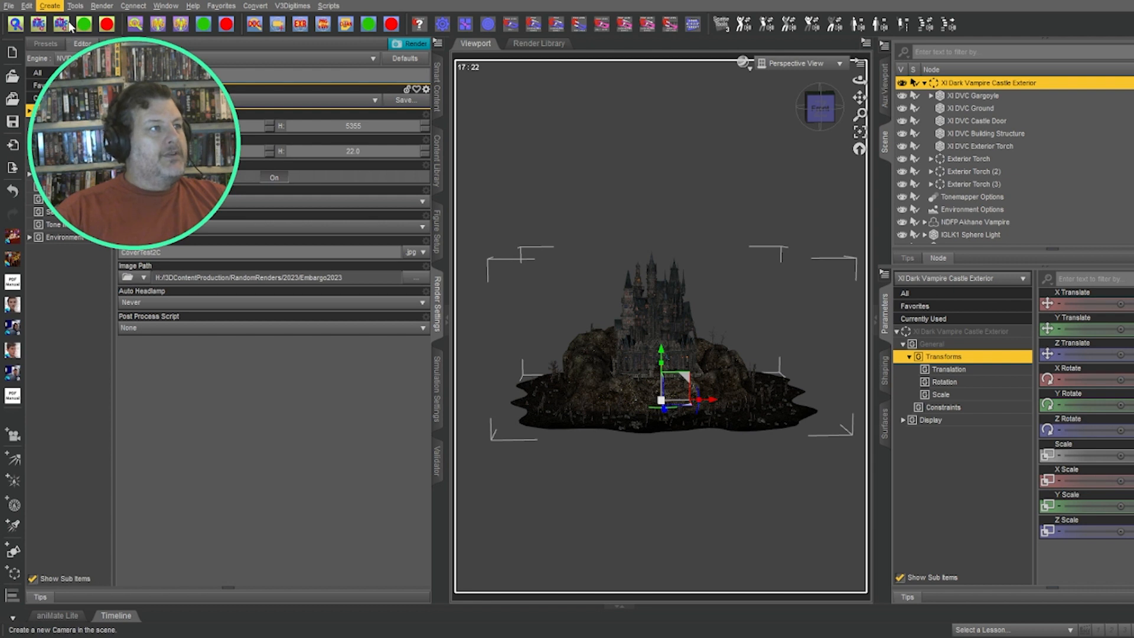
click(77, 110)
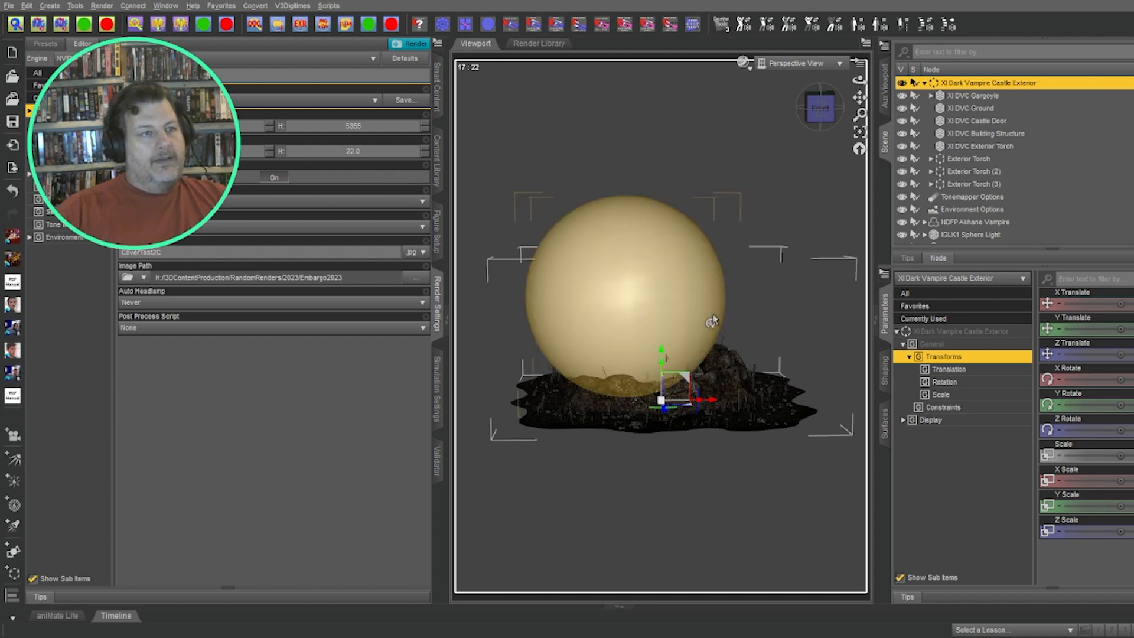
scroll(1009, 204, down, 1)
scroll(1009, 212, down, 1)
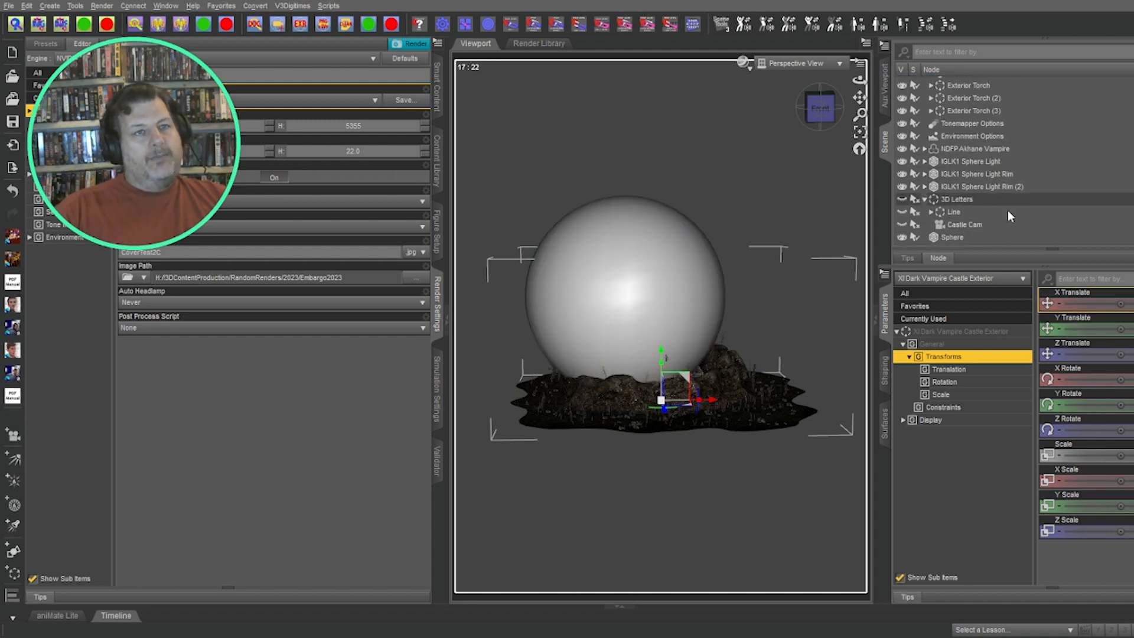
click(958, 238)
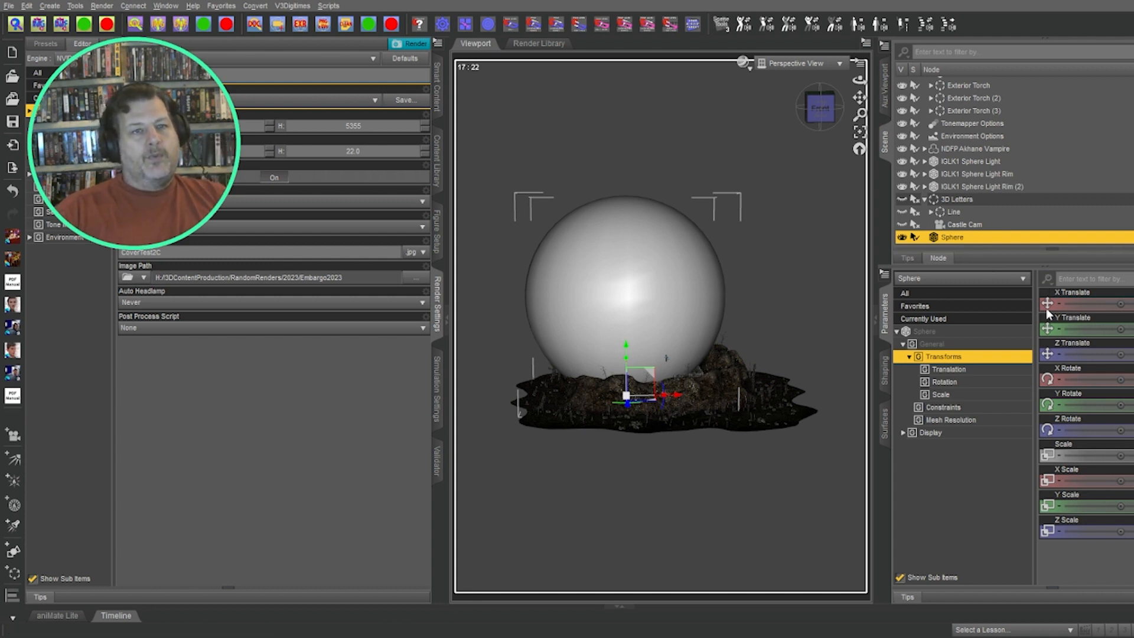
drag(1120, 456, 1091, 456)
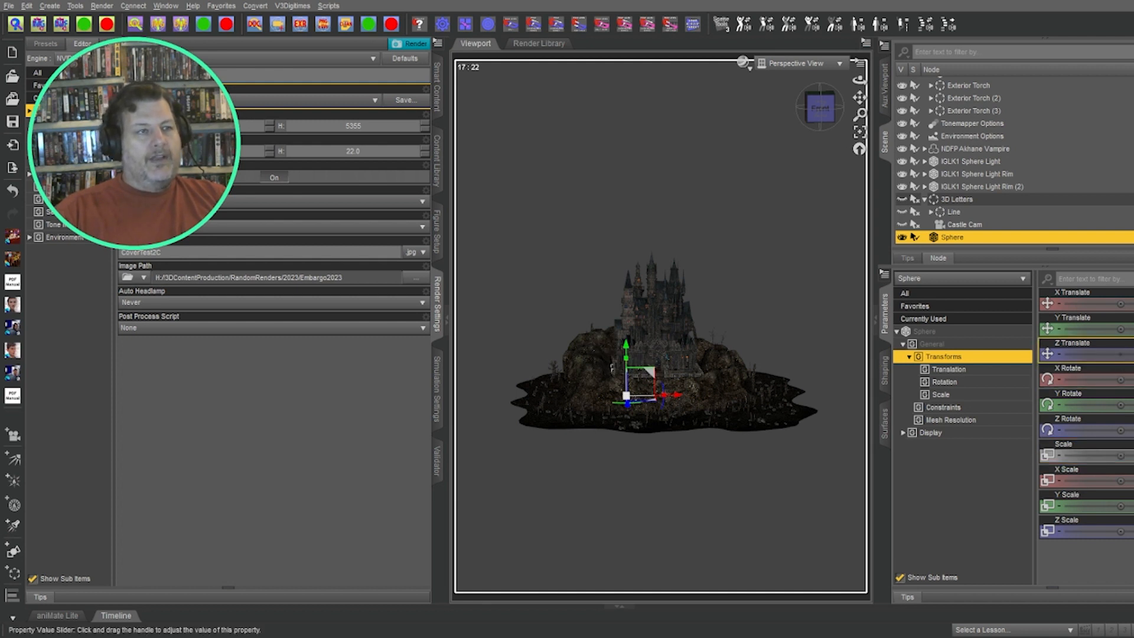
Move the sphere onto the rocks beside the castle's stone steps, shrink it further and frame it in the view.
drag(1124, 354, 1133, 355)
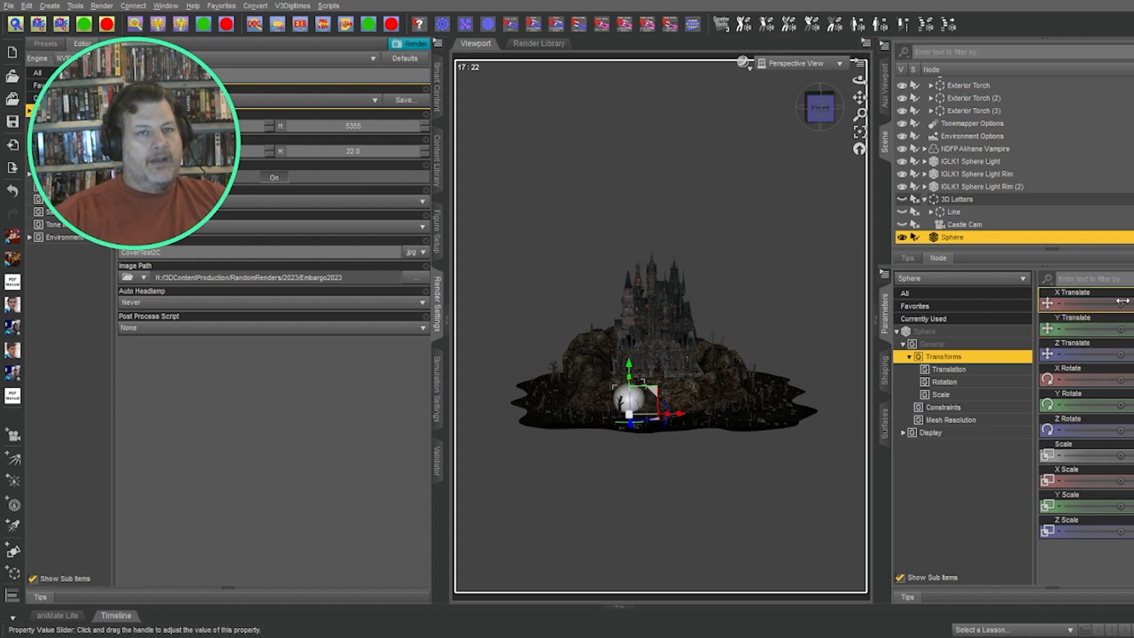
drag(1124, 304, 1120, 355)
drag(1120, 456, 1100, 455)
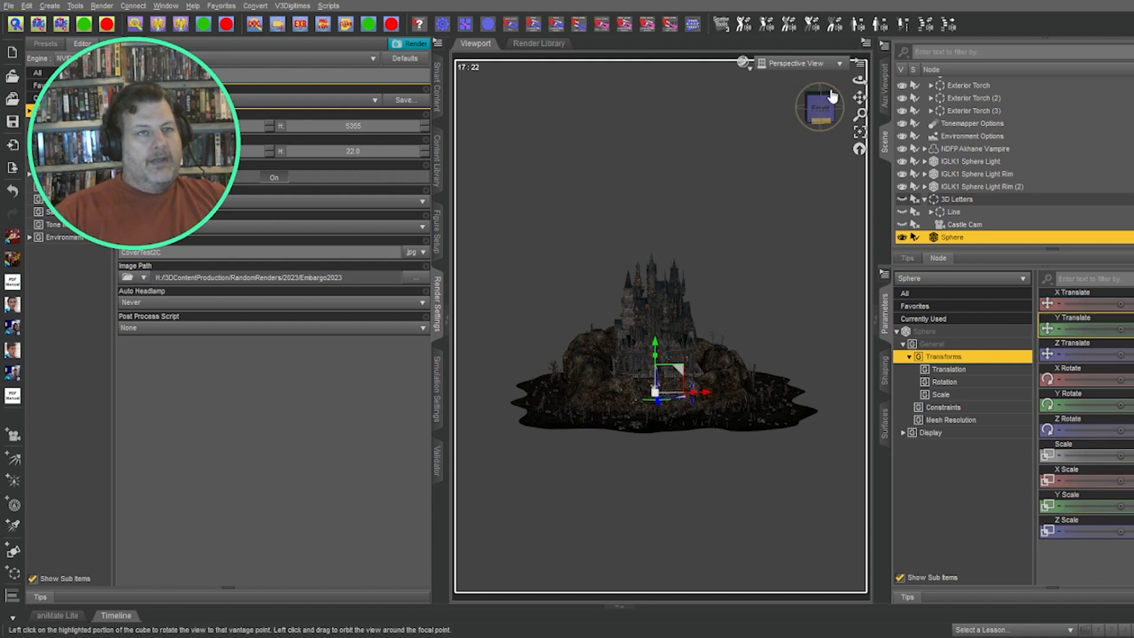
click(862, 133)
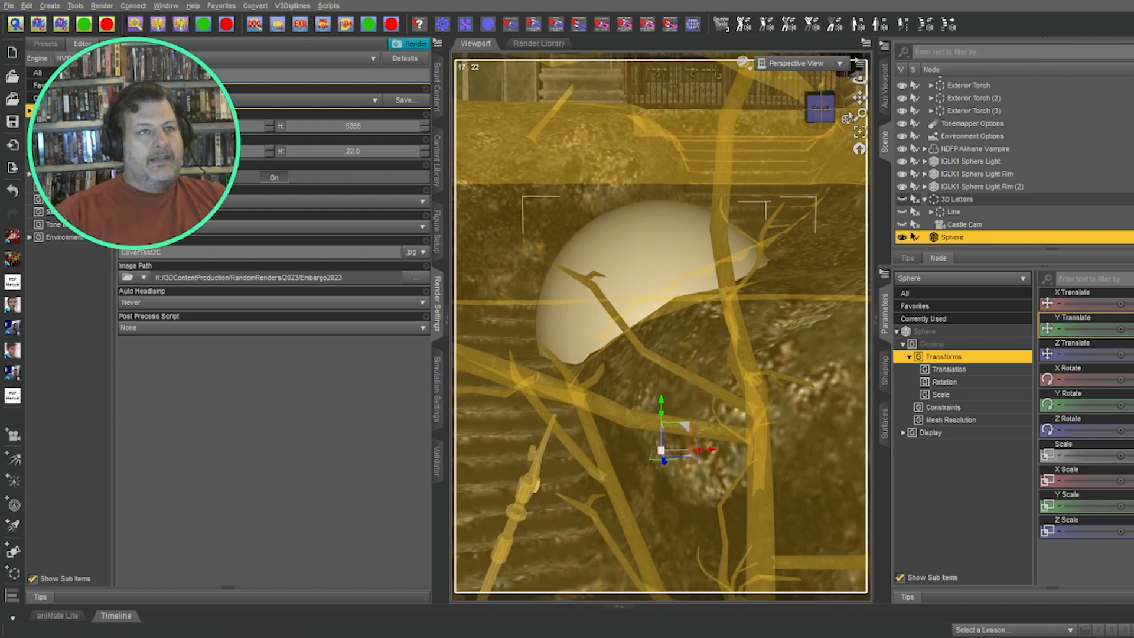
drag(821, 104, 858, 99)
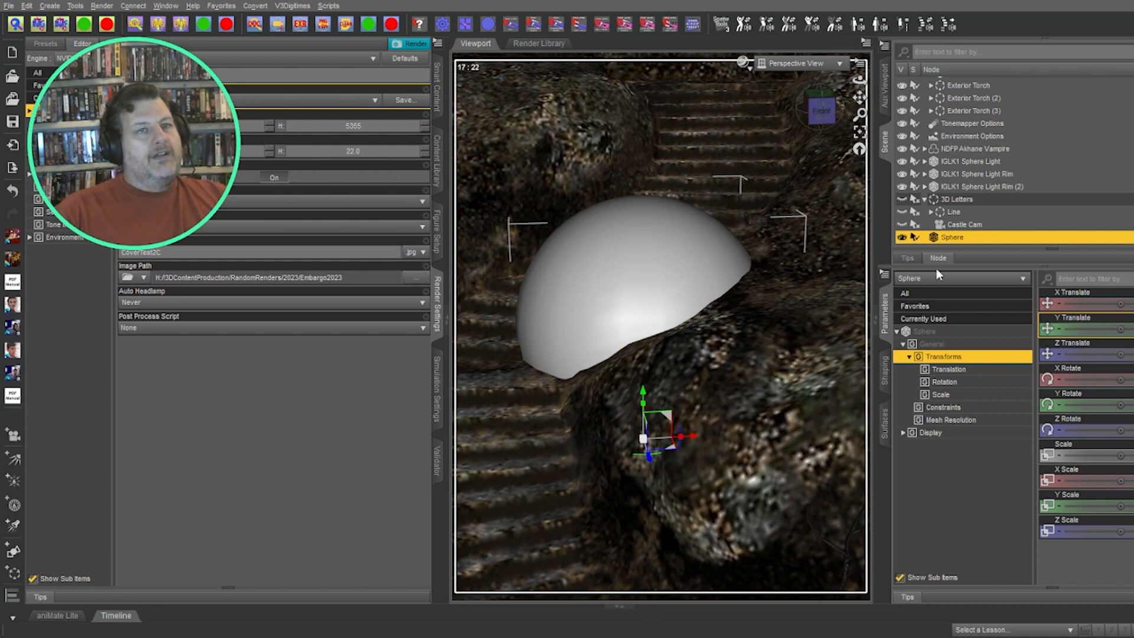
Delete the 3D Letters group from the scene and reselect the sphere.
click(925, 199)
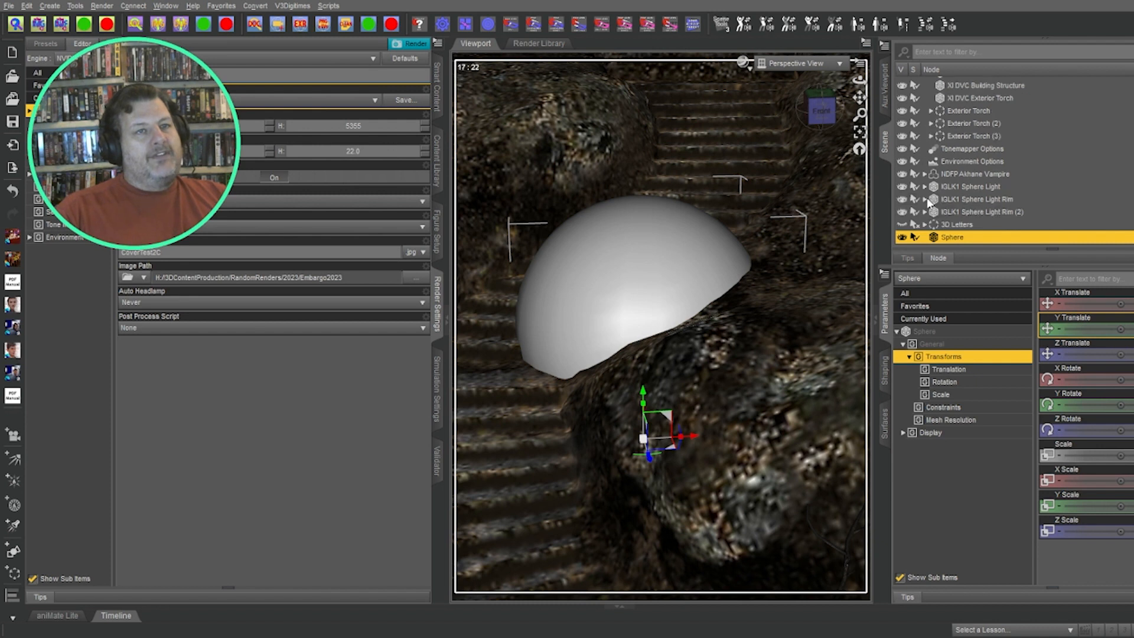
click(957, 226)
key(Delete)
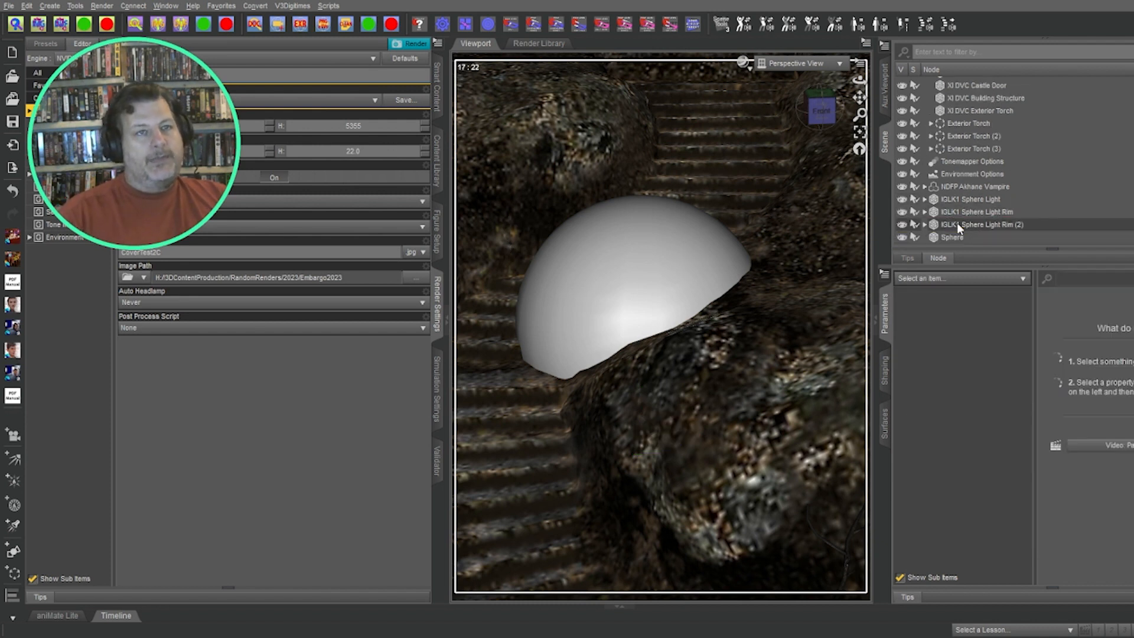
click(970, 187)
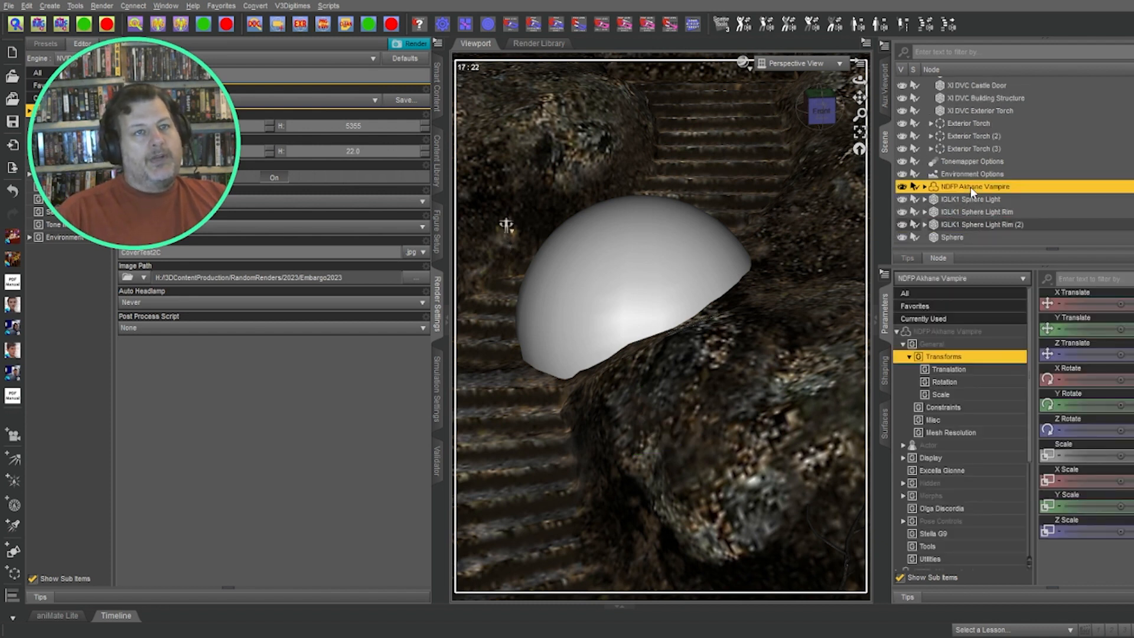
click(950, 237)
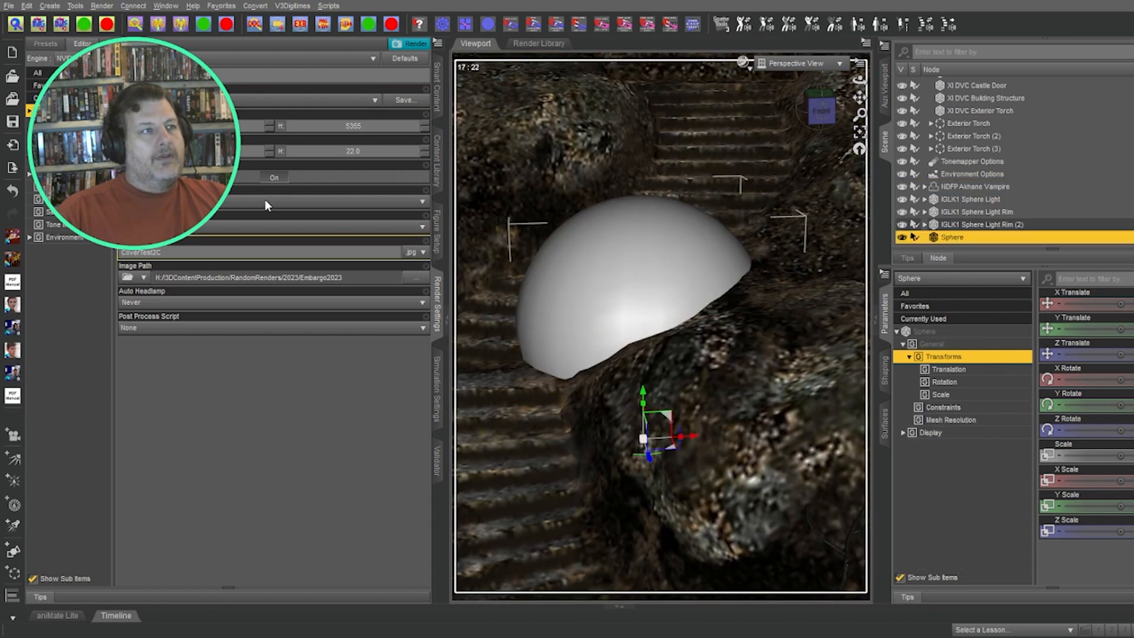
Locate the Poses folder in the content library and store the sphere's placement as the To Steps pose in its Goto Poses subfolder.
click(437, 161)
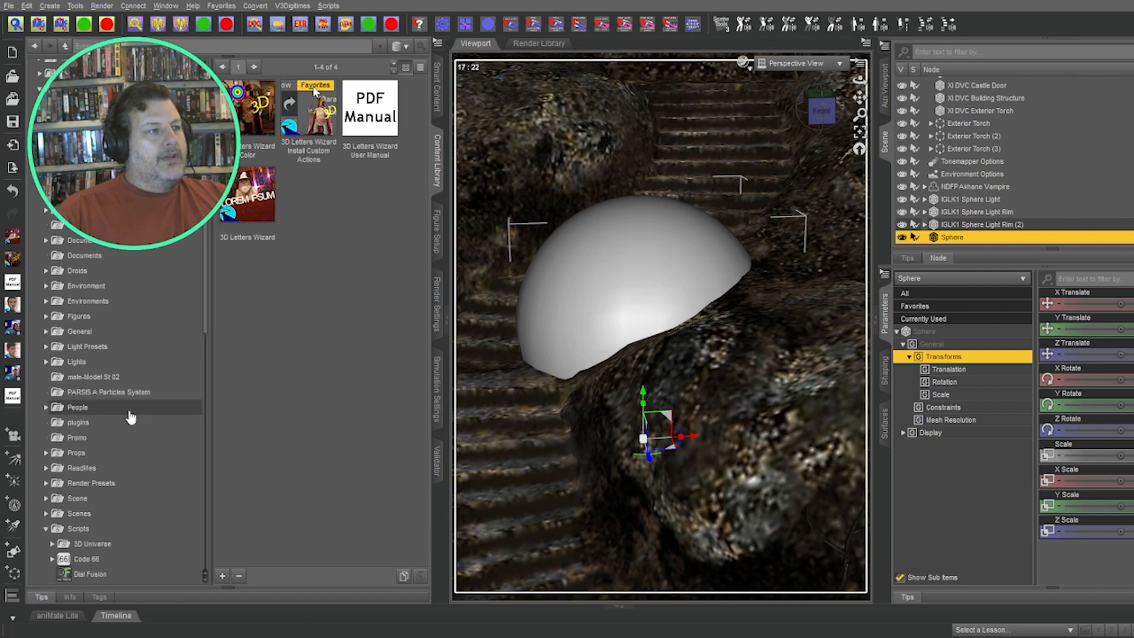
scroll(127, 413, down, 5)
click(82, 384)
scroll(79, 289, up, 7)
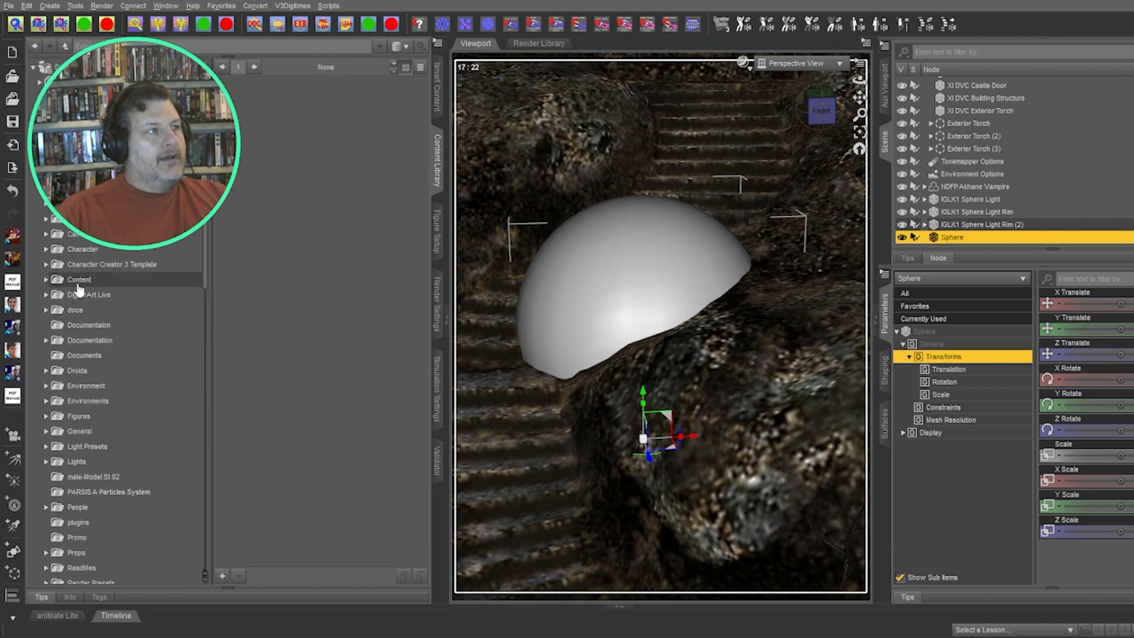
scroll(79, 288, down, 10)
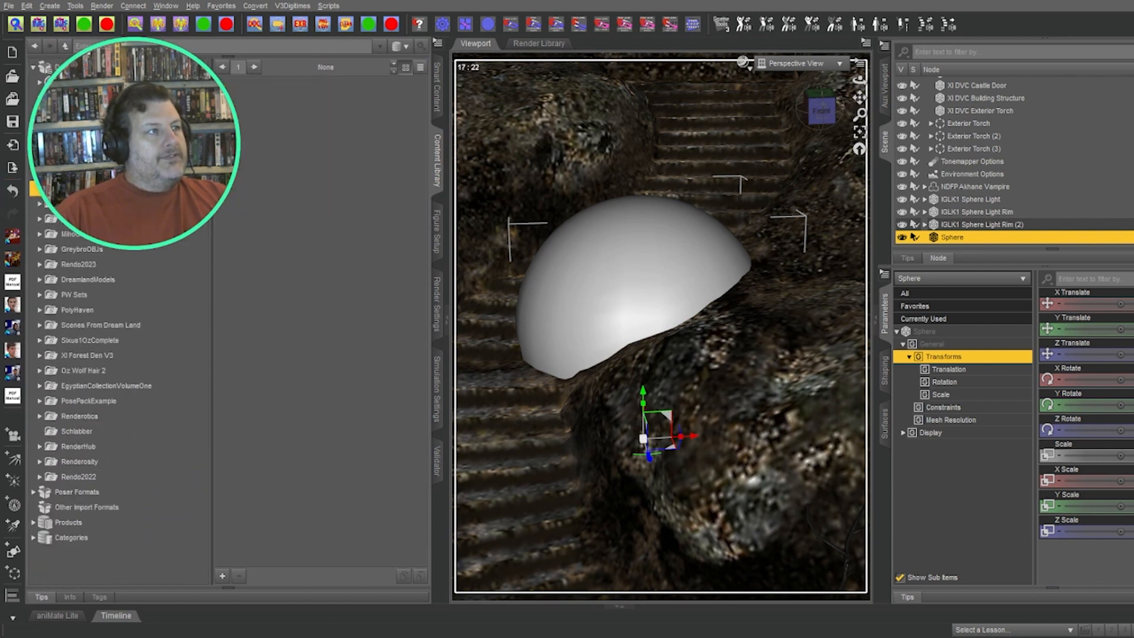
click(40, 113)
scroll(39, 112, up, 1)
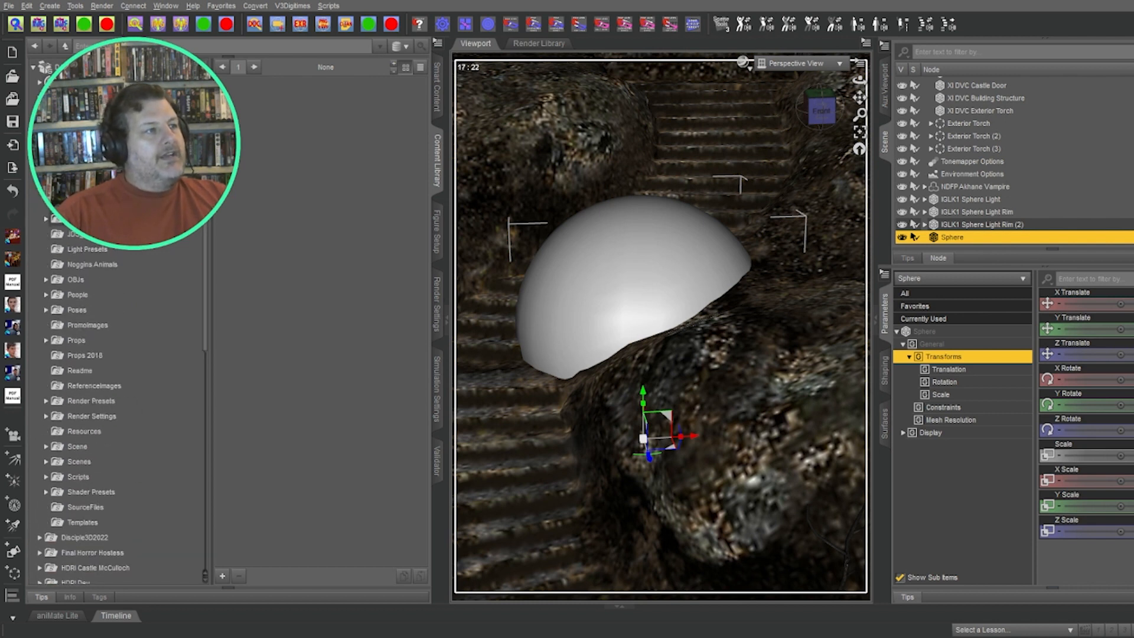
click(65, 295)
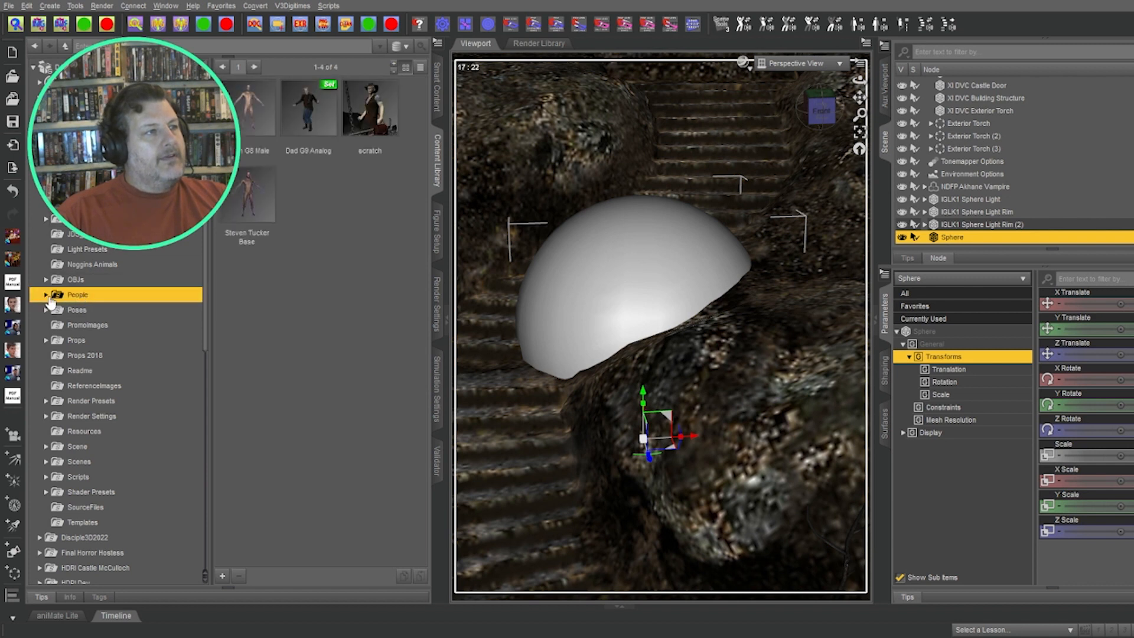
click(45, 295)
click(45, 295)
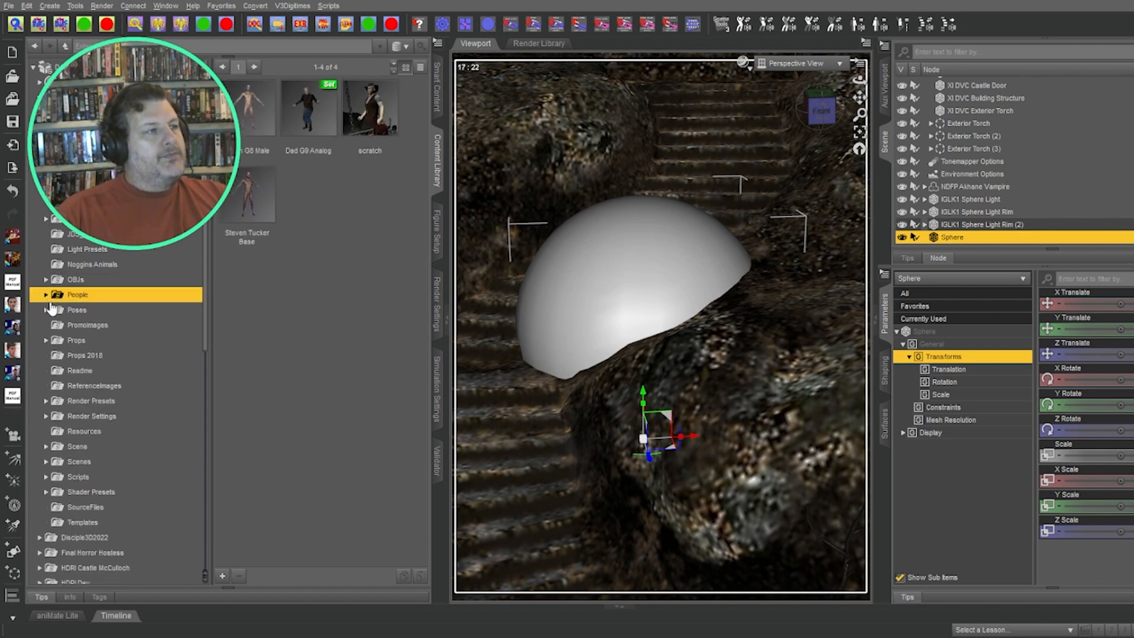
click(74, 310)
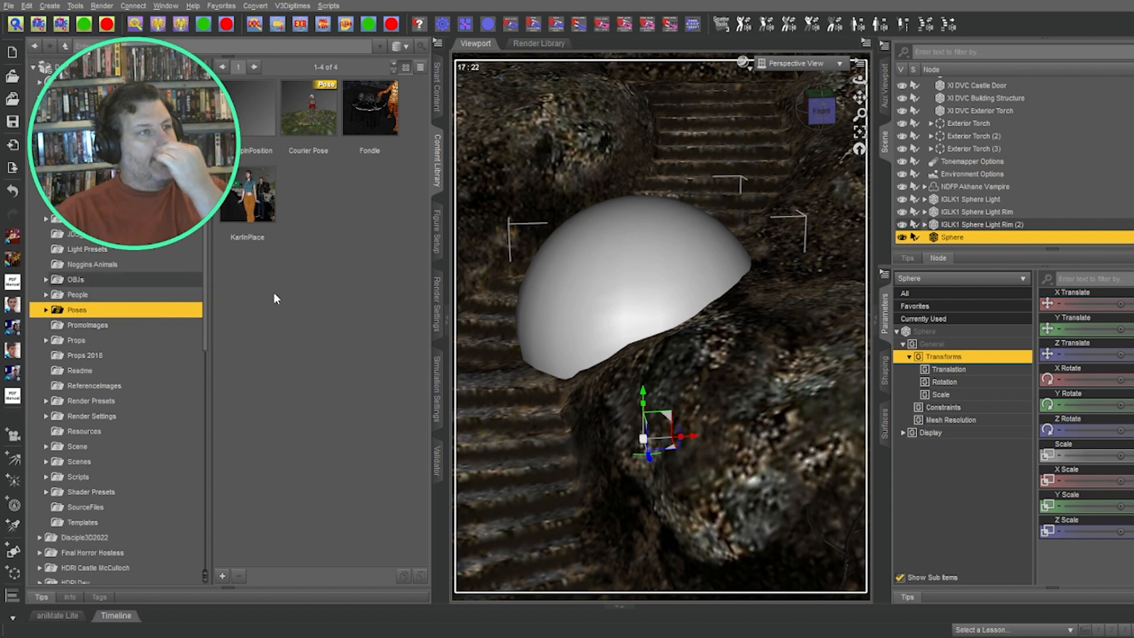
click(47, 311)
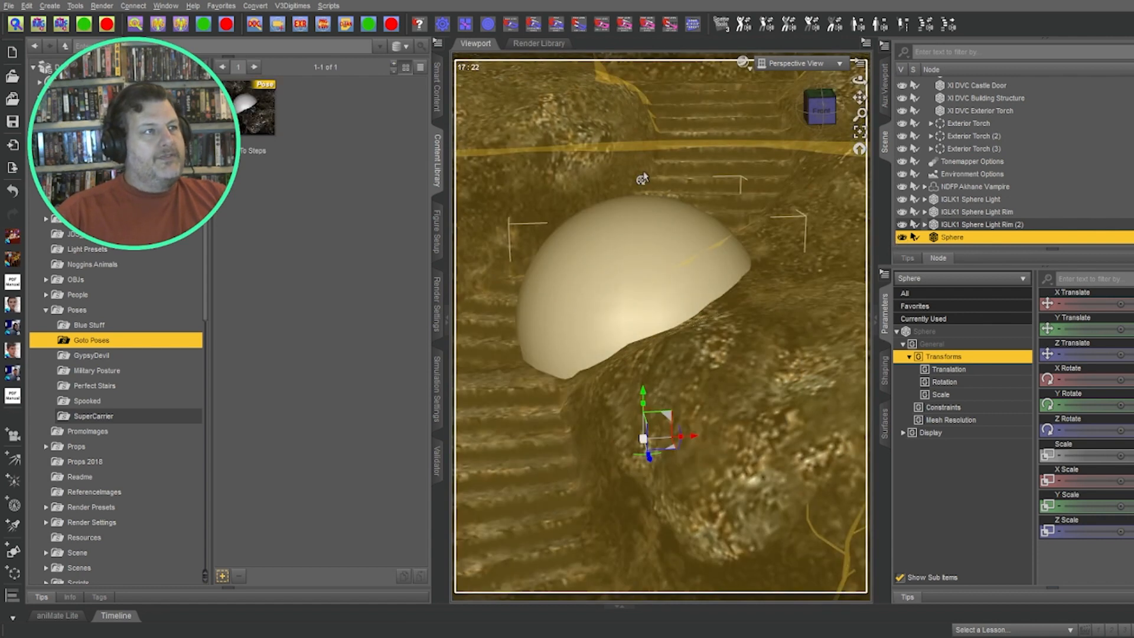
Hide the sphere and apply the To Steps pose from Goto Poses to NDFP Akhane Vampire.
click(901, 238)
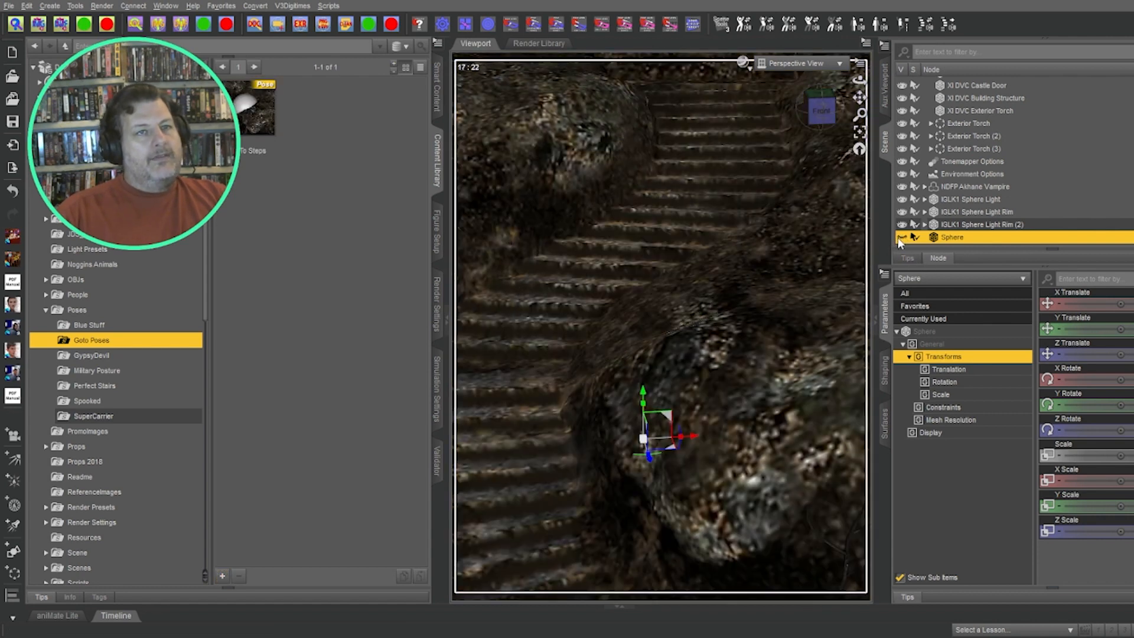
click(980, 186)
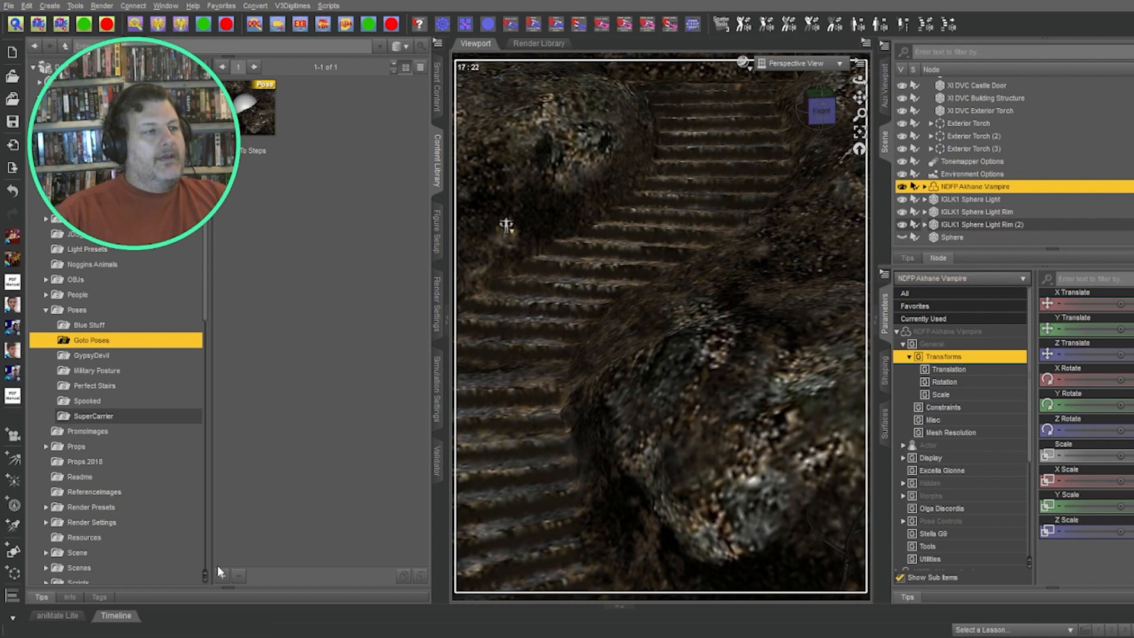
click(266, 99)
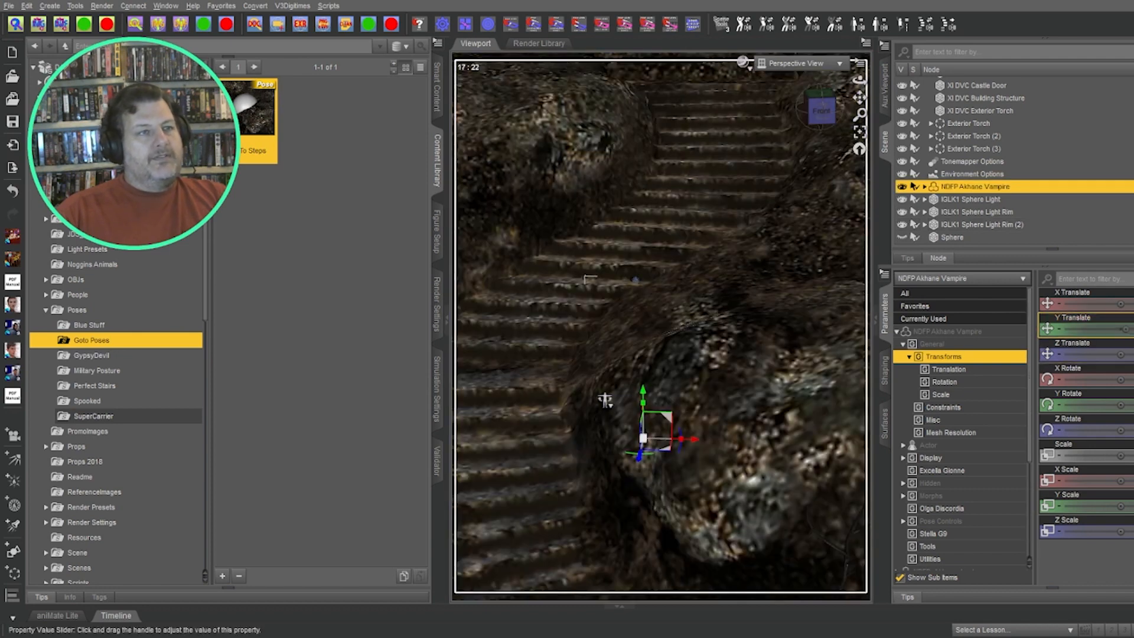
Raise NDFP Akhane Vampire onto the stone stairs and adjust its position along the Z and X axes.
drag(606, 400, 605, 288)
drag(1121, 330, 1118, 330)
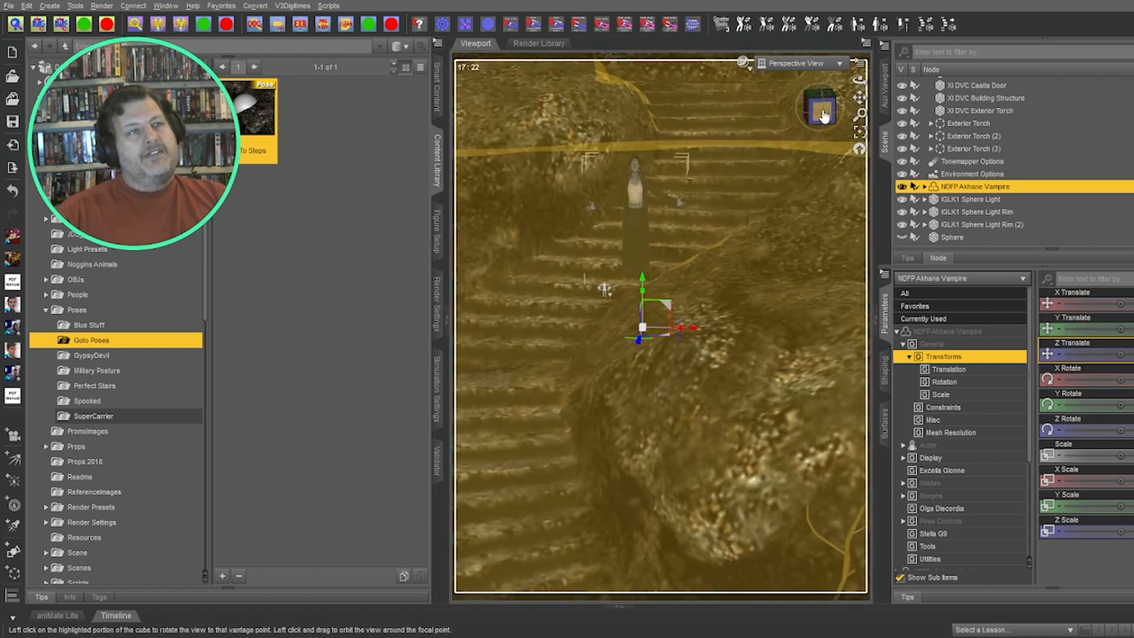
drag(821, 113, 825, 83)
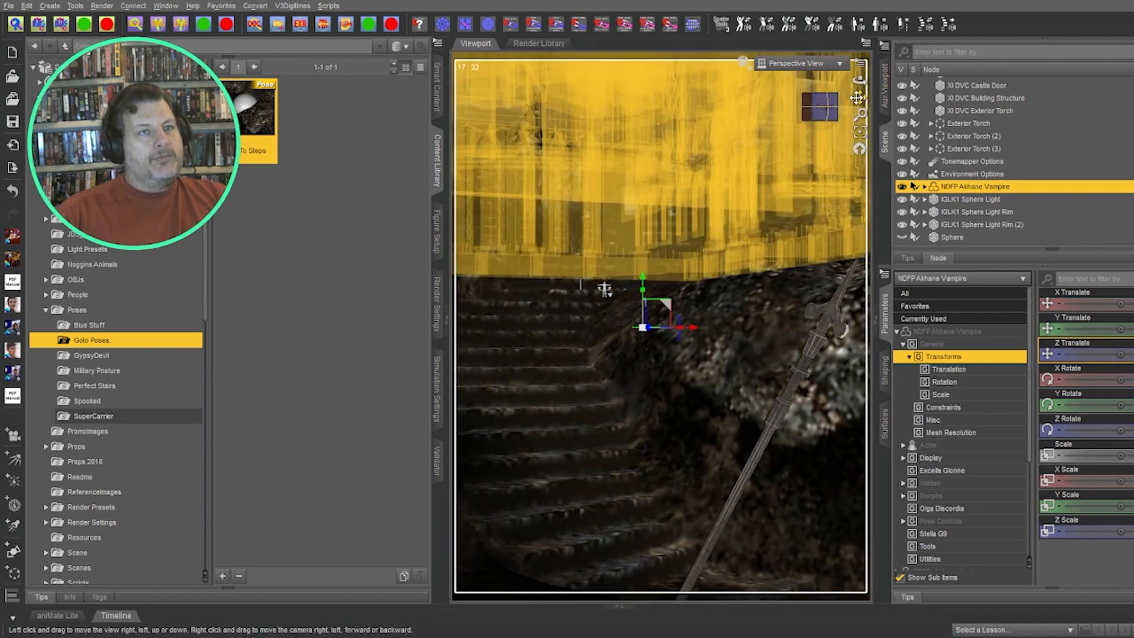
drag(860, 98, 883, 128)
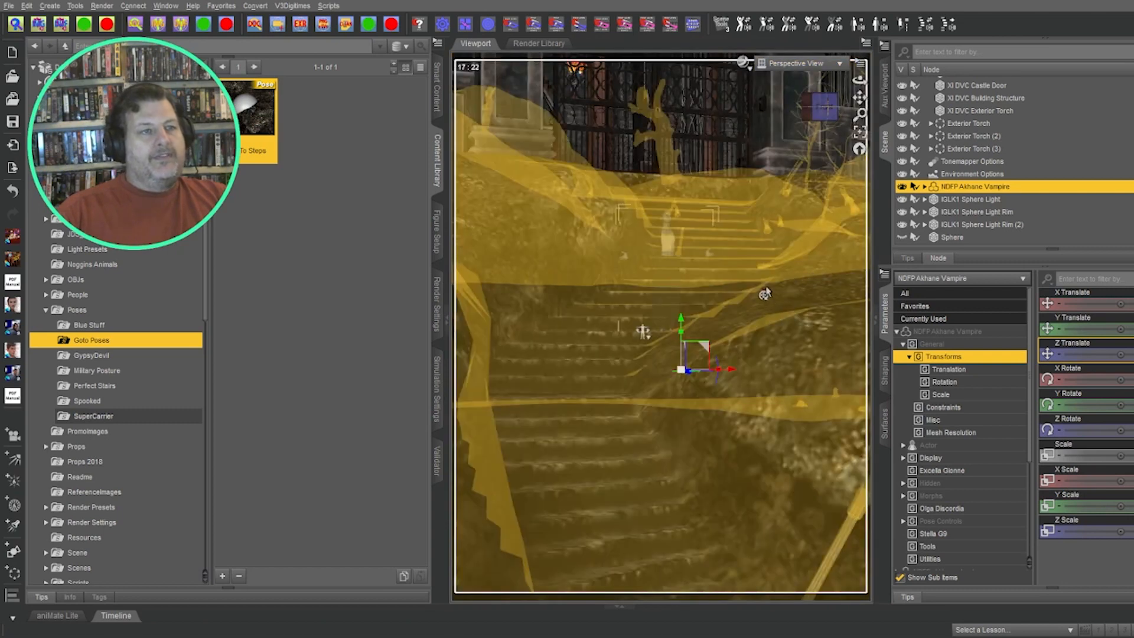
drag(731, 375, 677, 376)
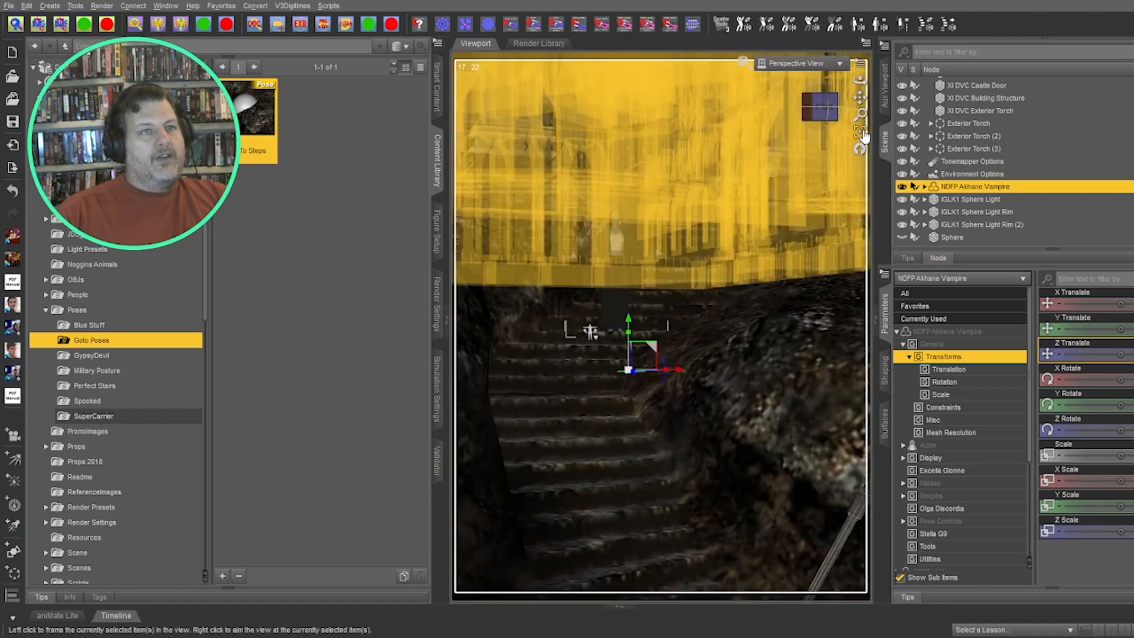
Check the vampire's right and left feet against the stairs up close and lower the whole figure slightly along Y.
drag(860, 114, 859, 87)
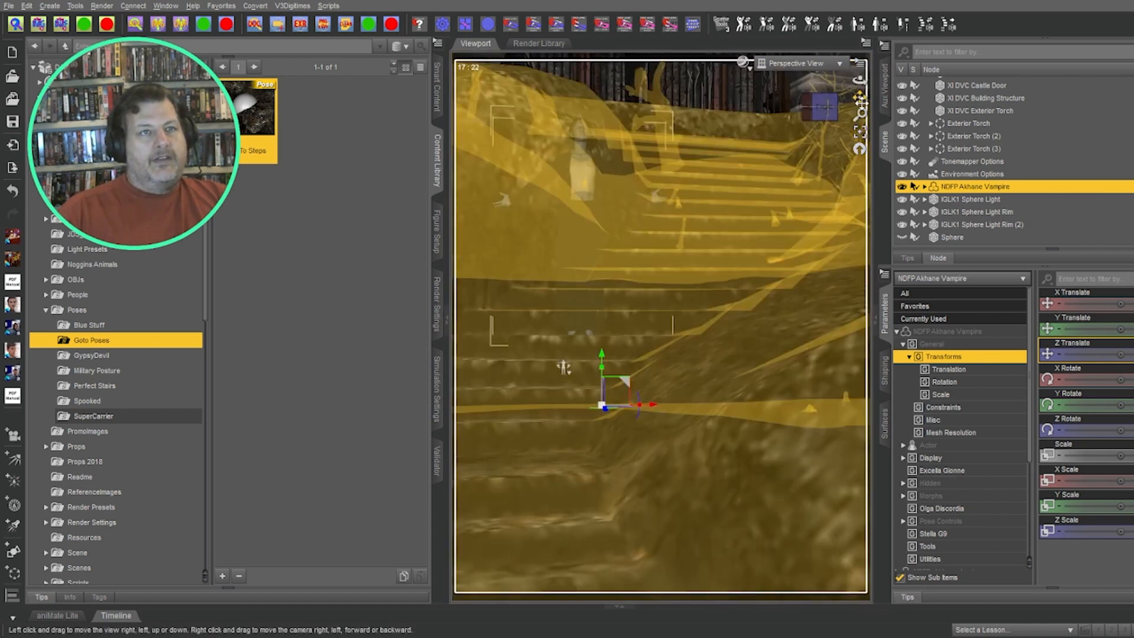
drag(860, 99, 969, 134)
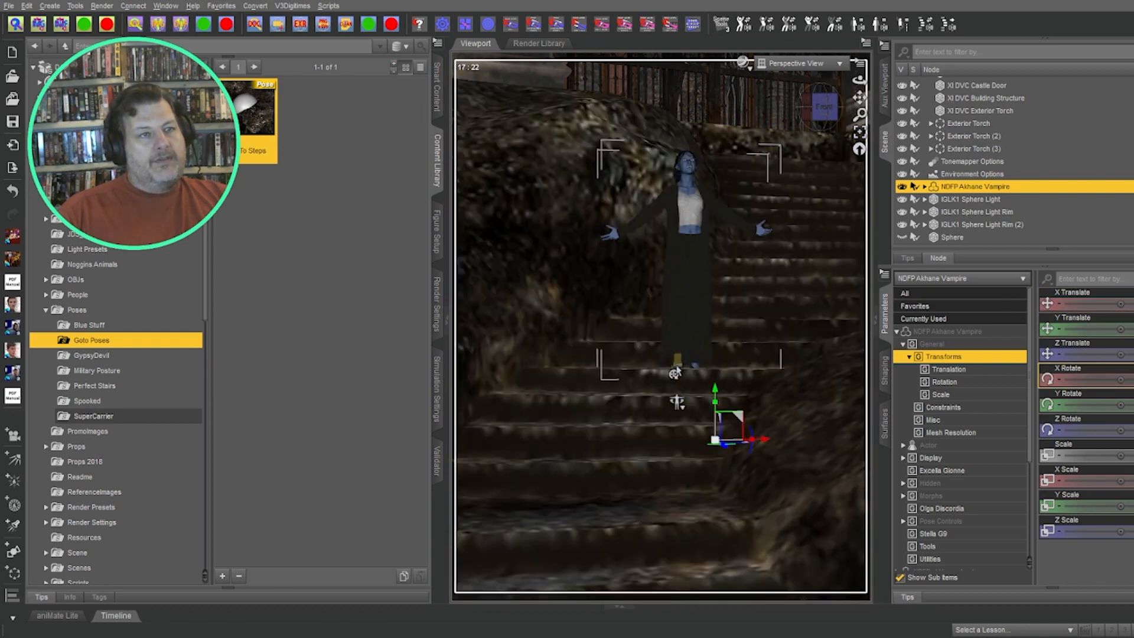
click(675, 371)
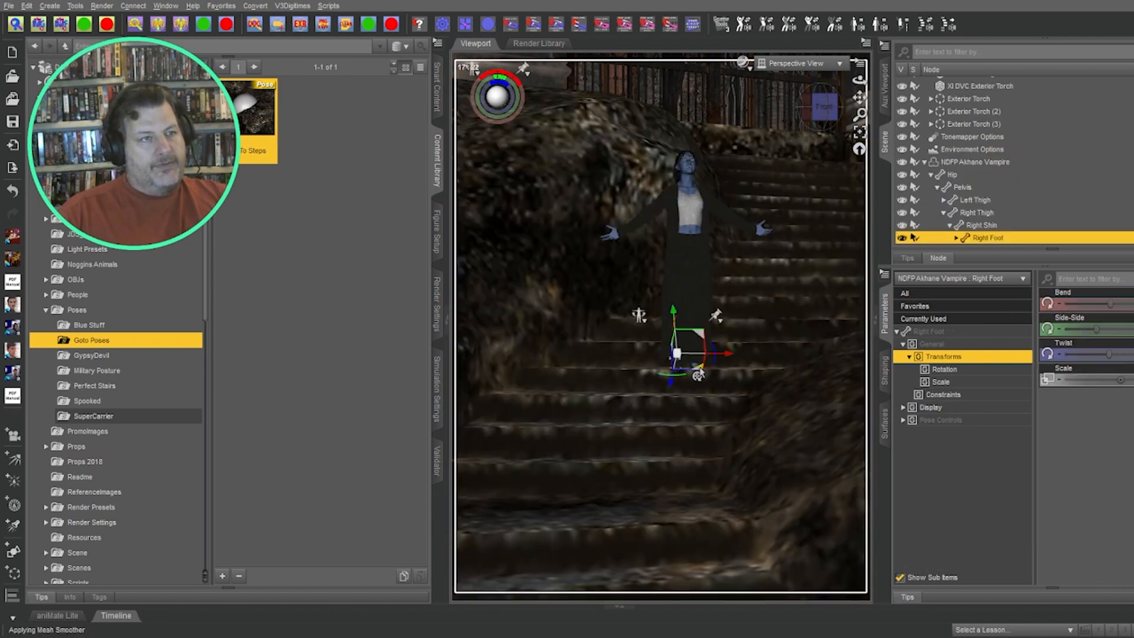
click(695, 371)
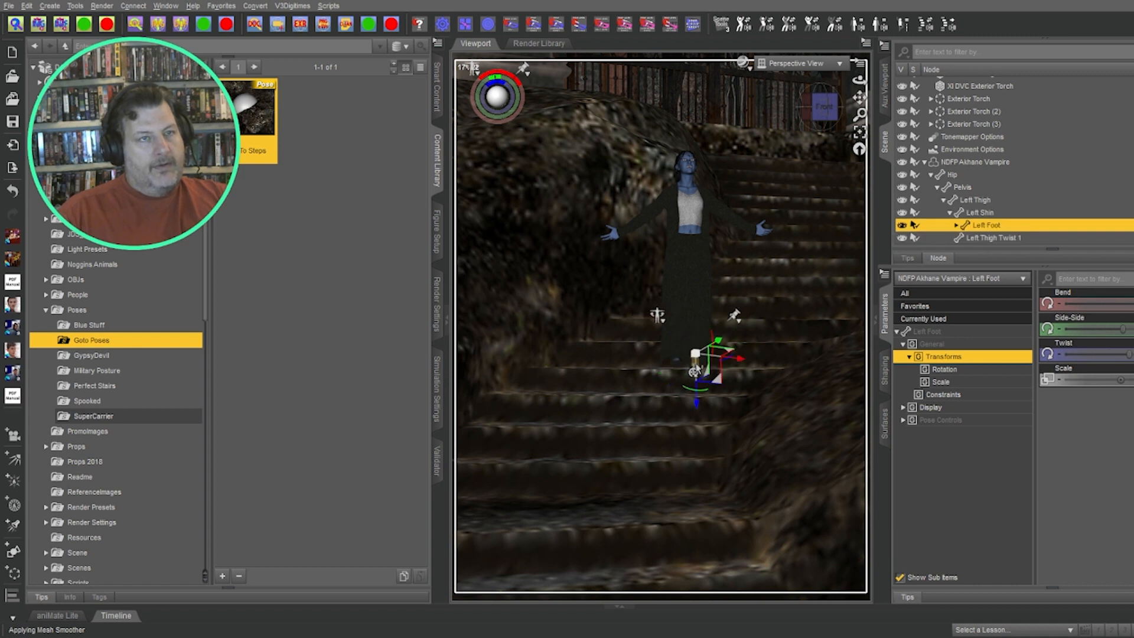
click(968, 161)
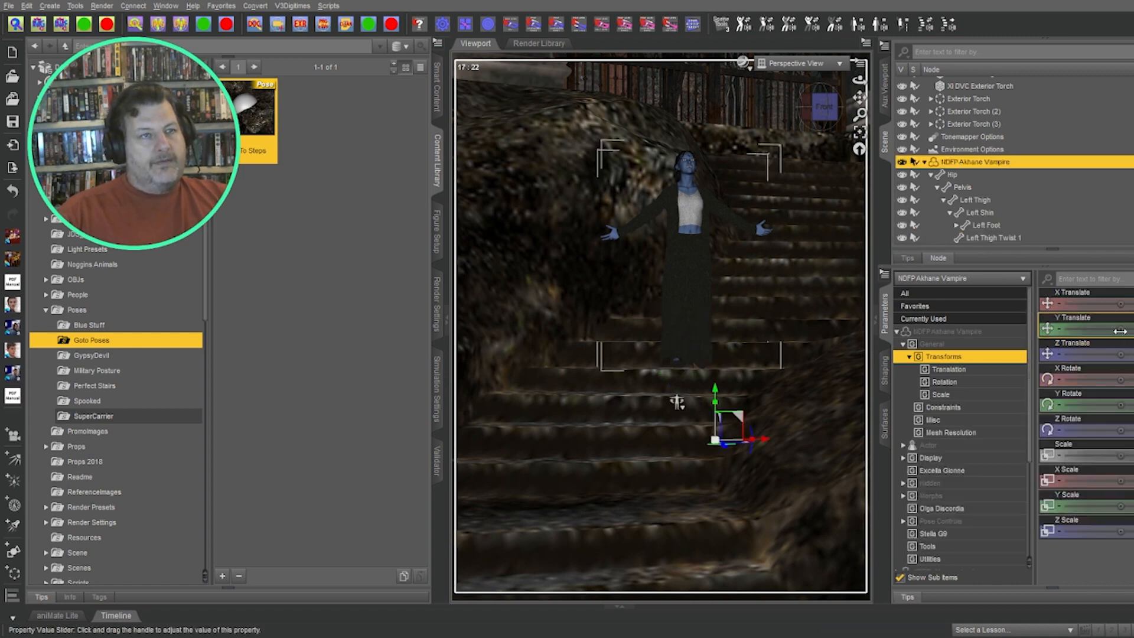
drag(1120, 332, 1110, 331)
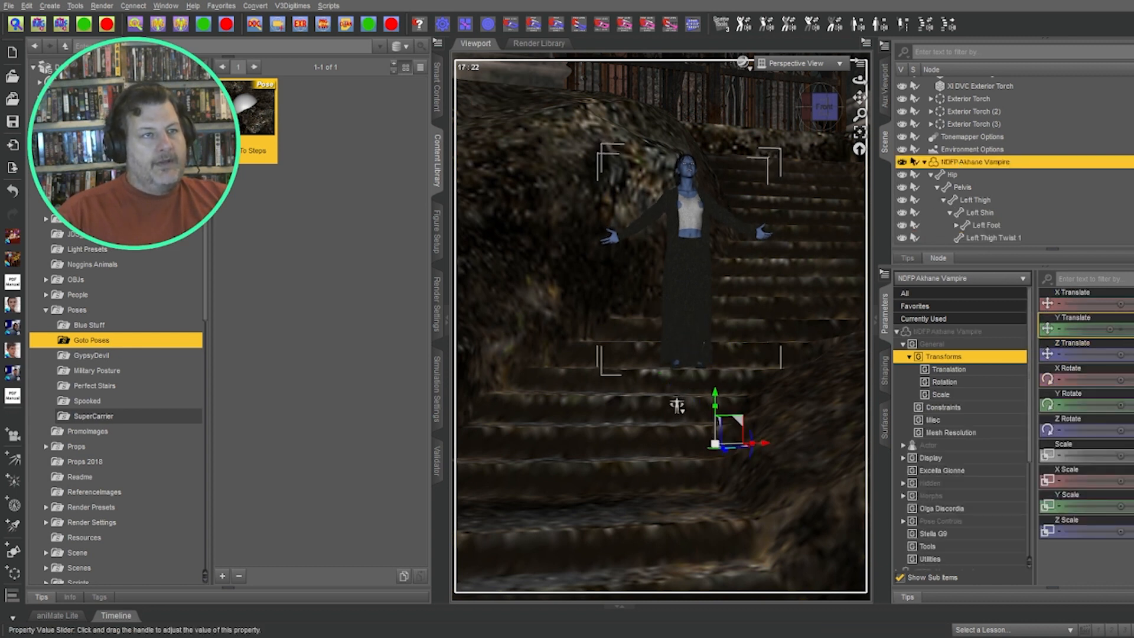
Turn the vampire figure slightly about its Y axis and nudge it along X and Z on the steps.
mouse_move(1120, 405)
mouse_down()
mouse_move(1100, 405)
mouse_move(1120, 406)
mouse_up()
mouse_move(1121, 304)
mouse_down()
mouse_move(1107, 303)
mouse_move(1120, 303)
mouse_up()
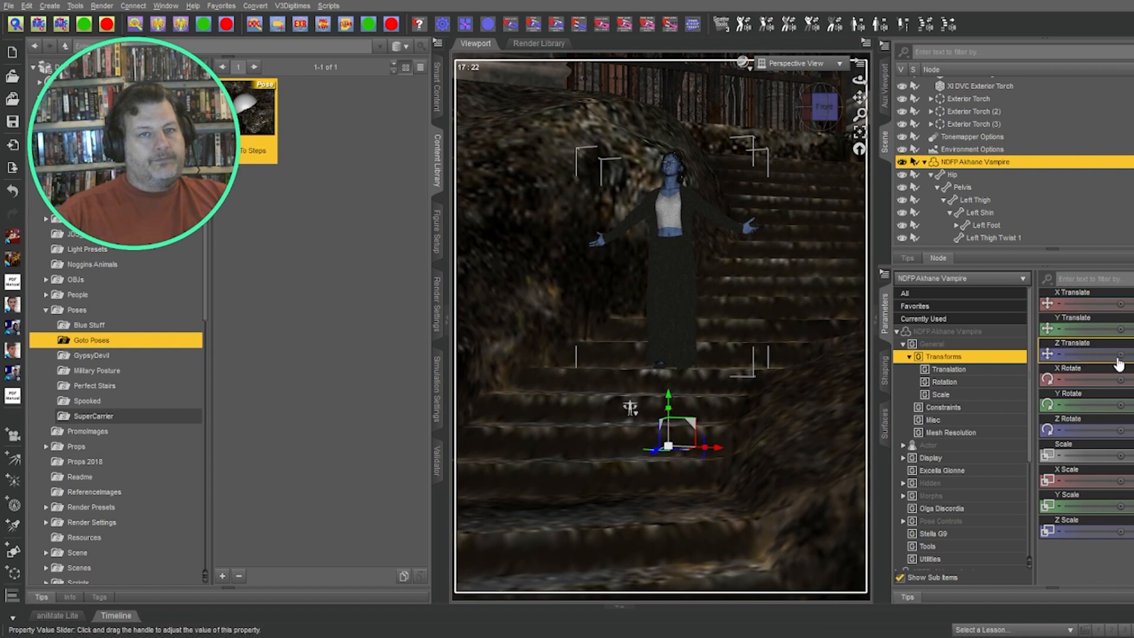
drag(1119, 356, 1118, 356)
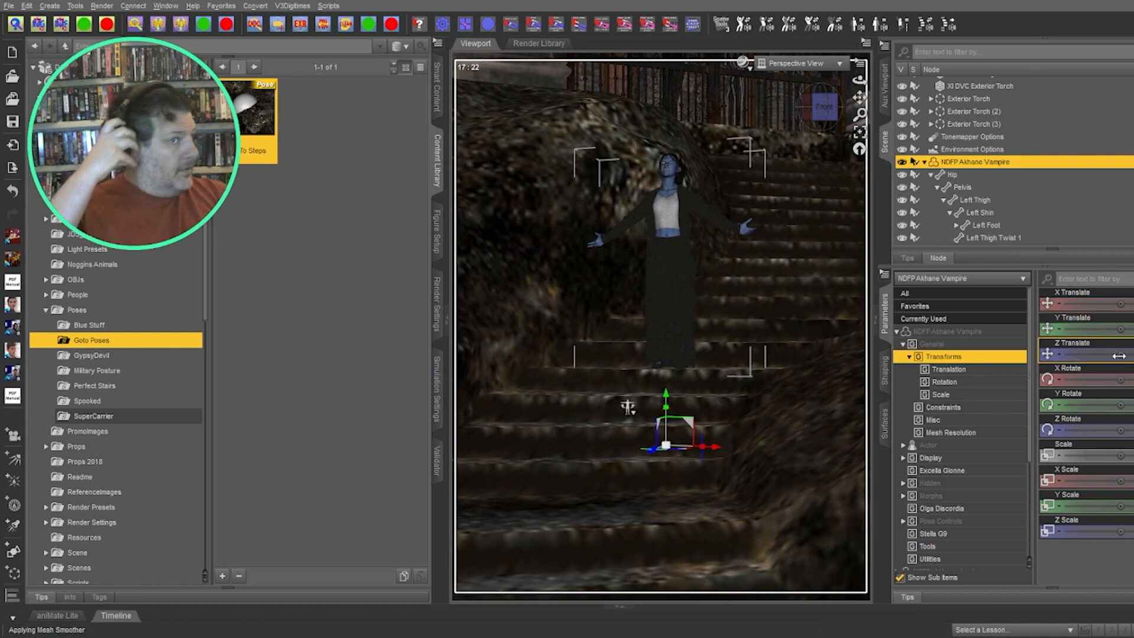
Hide the vampire's PMO Long Kimono to expose the legs and feet.
click(931, 176)
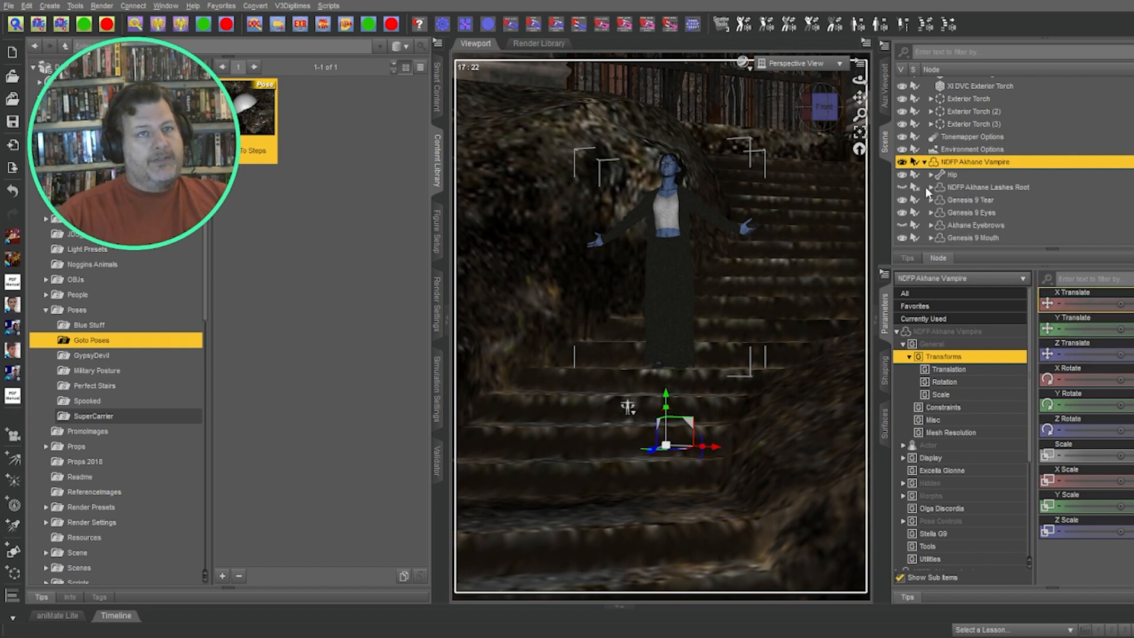
scroll(922, 194, down, 2)
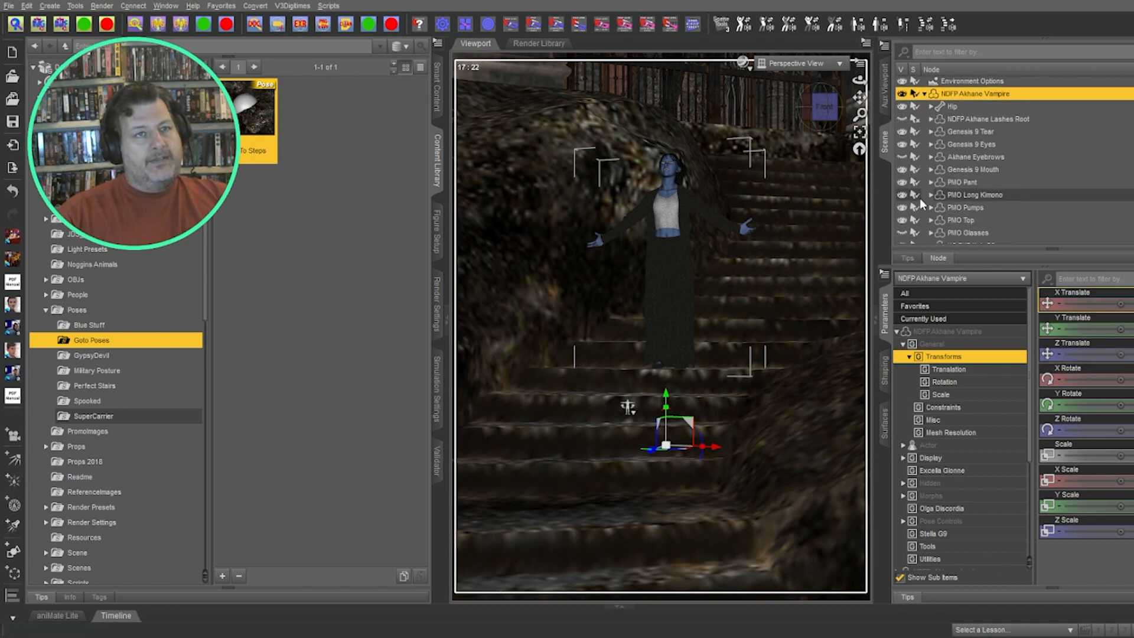
click(902, 196)
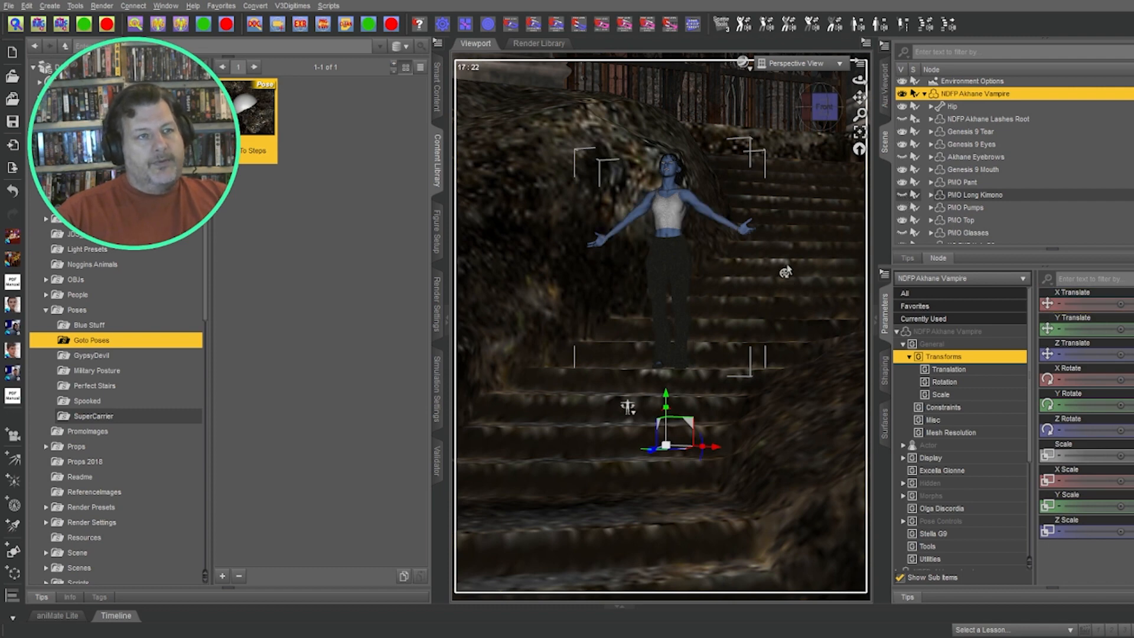
Inspect the vampire's left foot, toes and metatarsal bones and the right foot against the step.
click(680, 372)
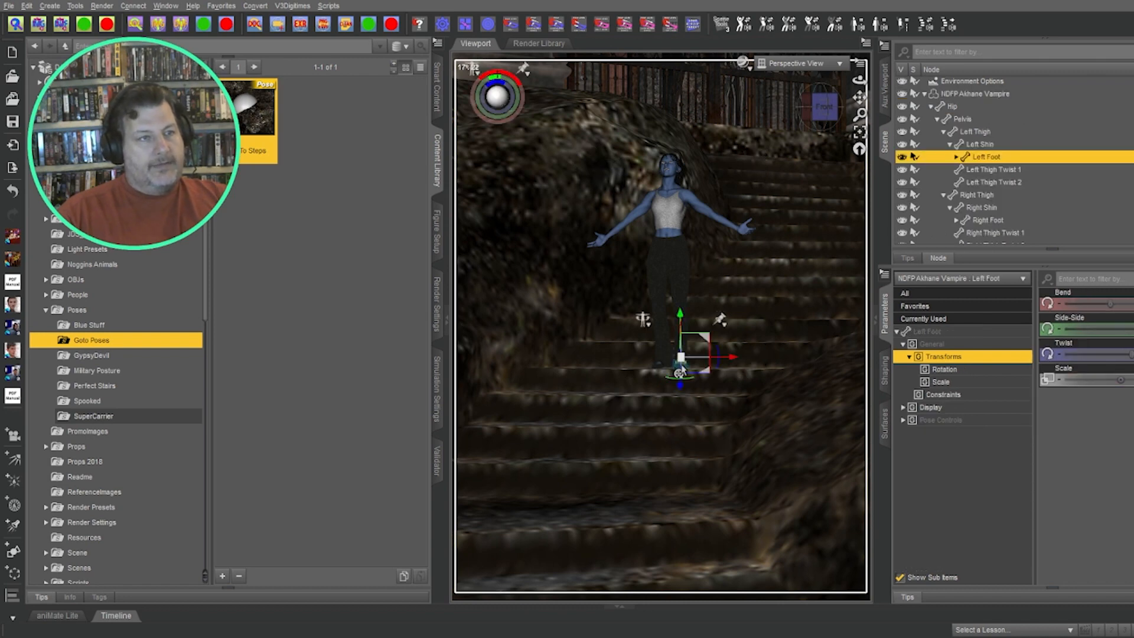
click(956, 158)
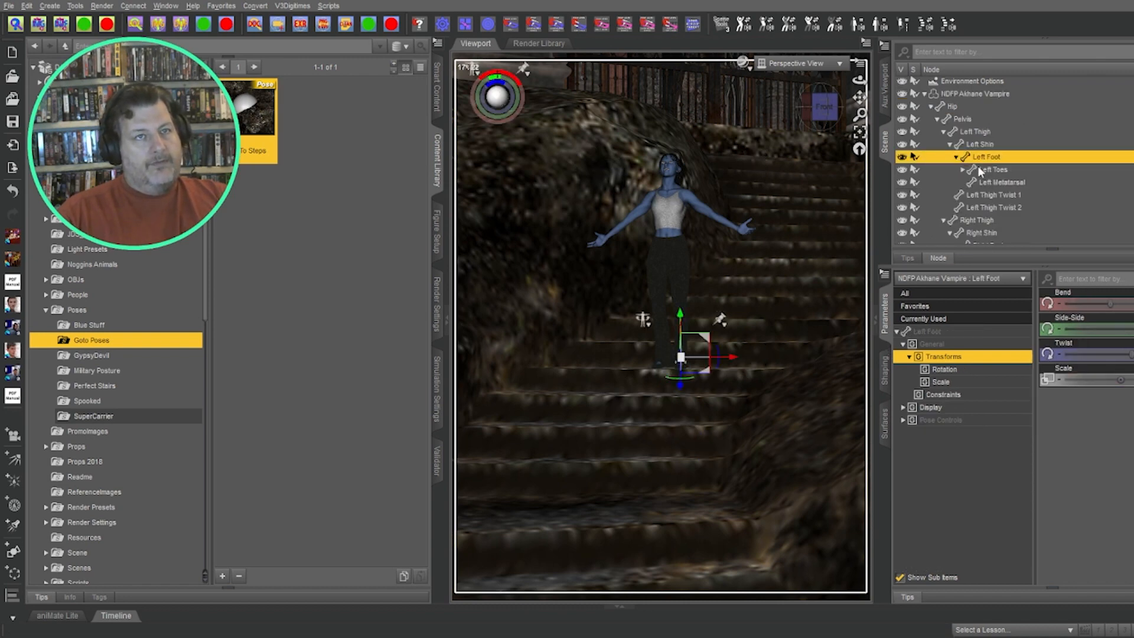
click(990, 170)
click(1003, 182)
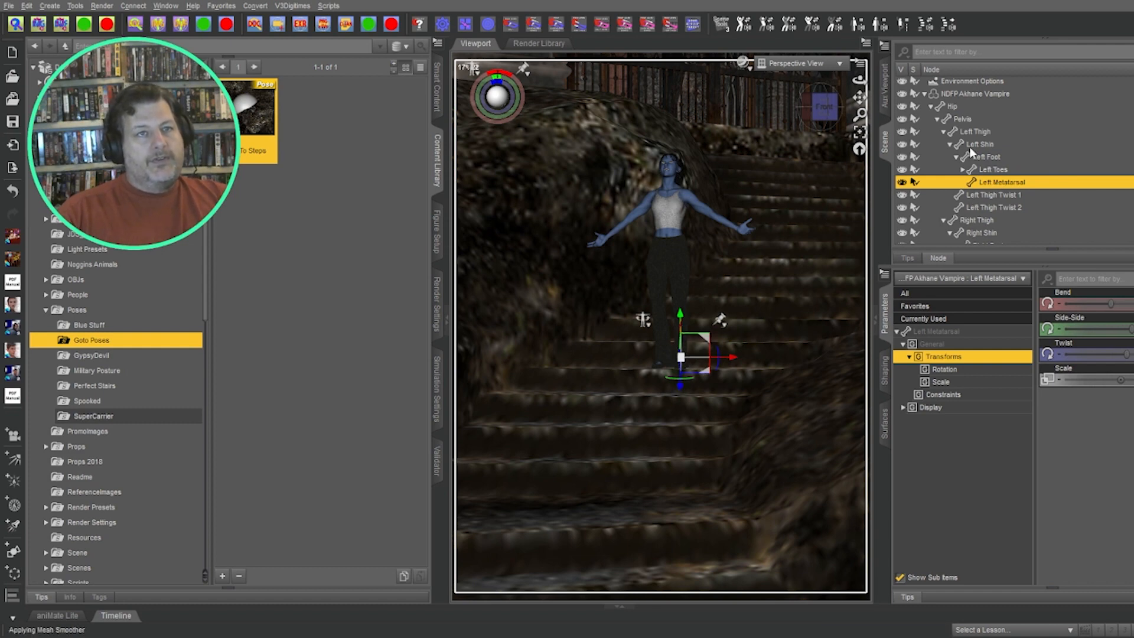
click(949, 145)
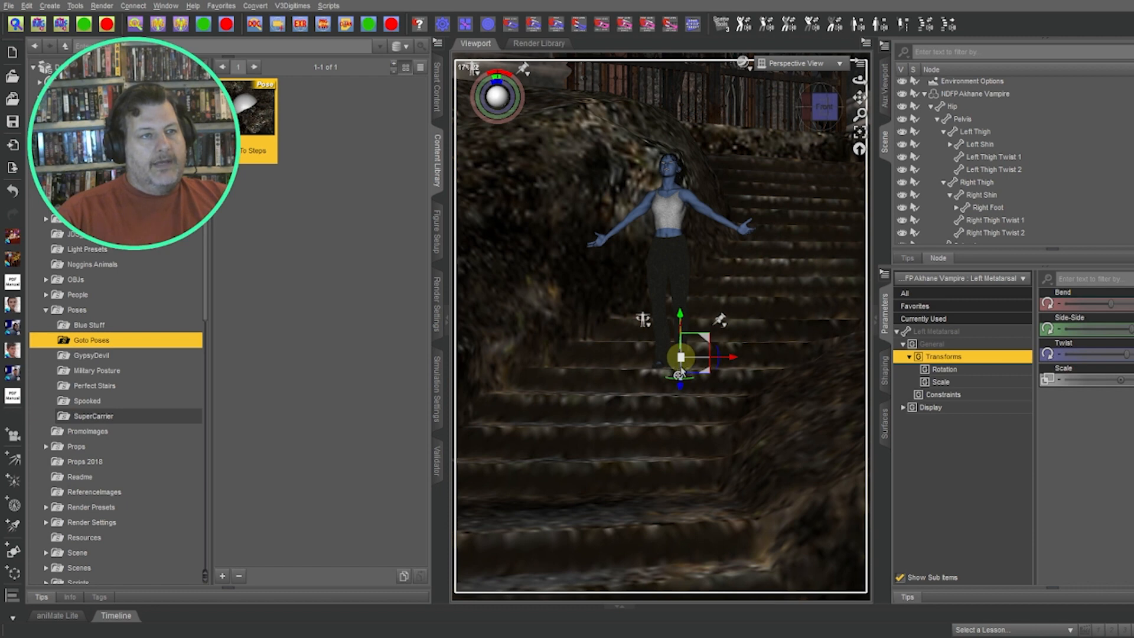
click(657, 368)
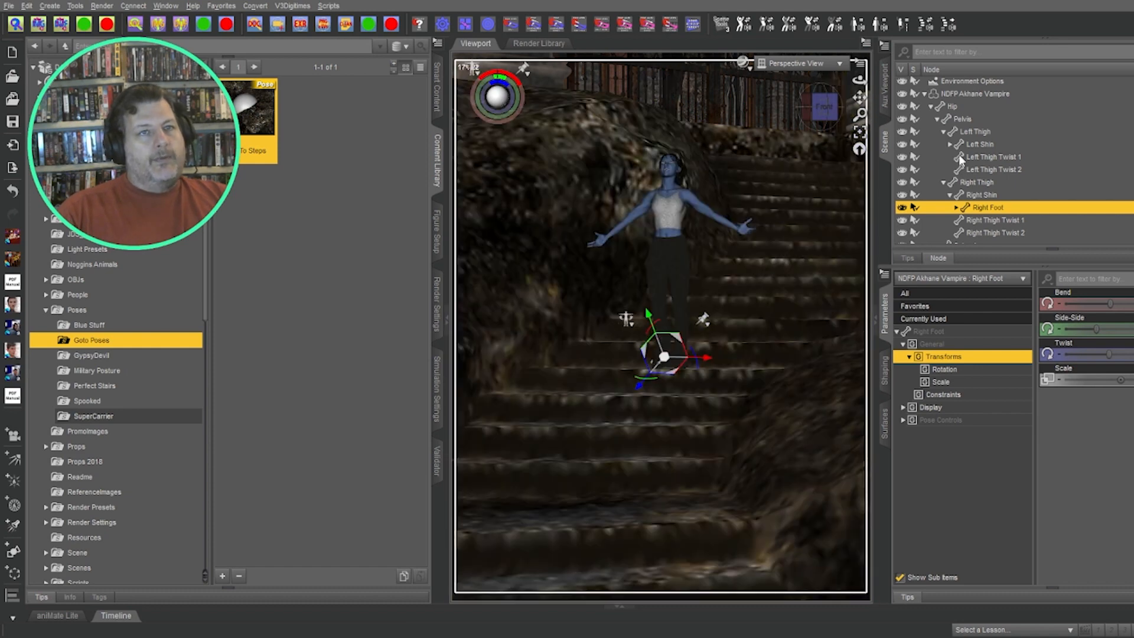
Resave the To Steps pose from NDFP Akhane Vampire's placement, frame the figure on the stairs and apply the pose to it.
click(975, 93)
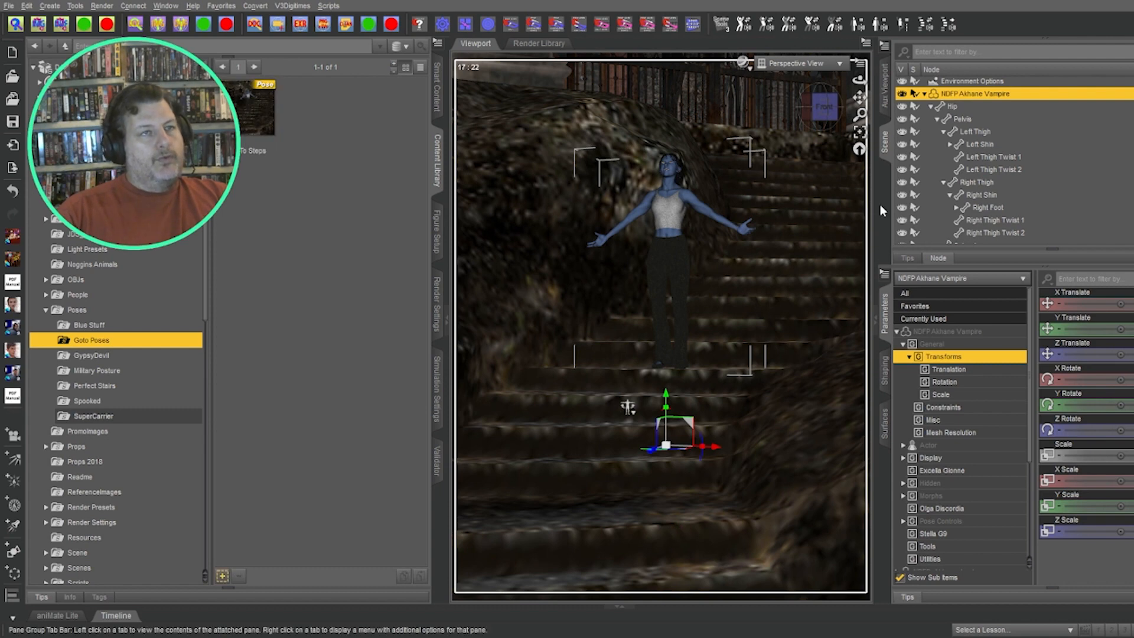
drag(627, 408, 631, 499)
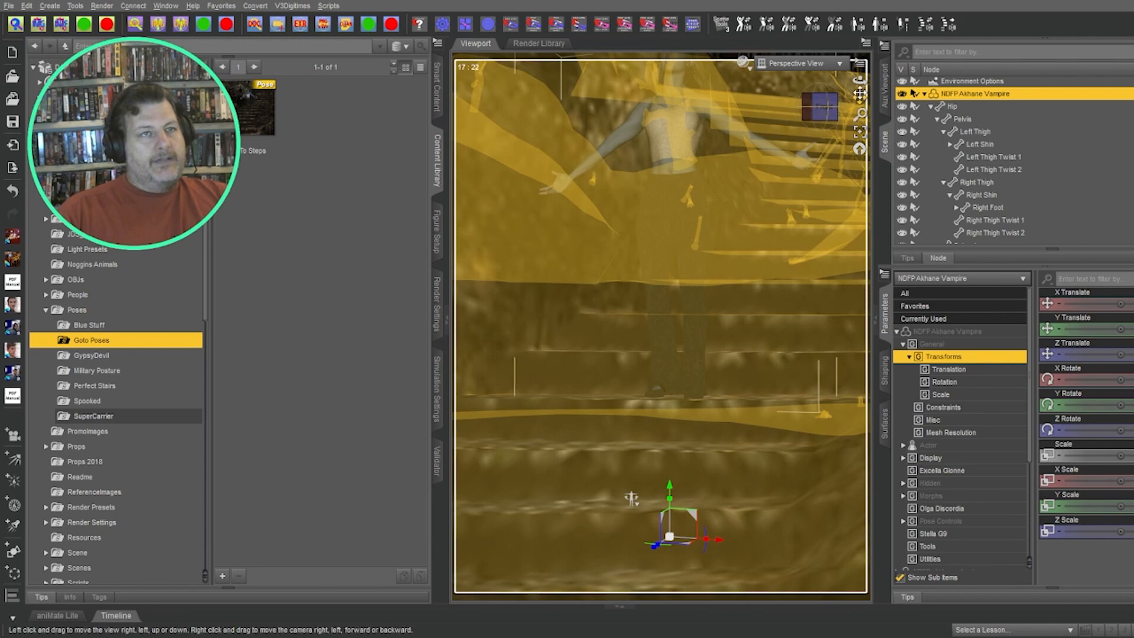
drag(860, 97, 855, 186)
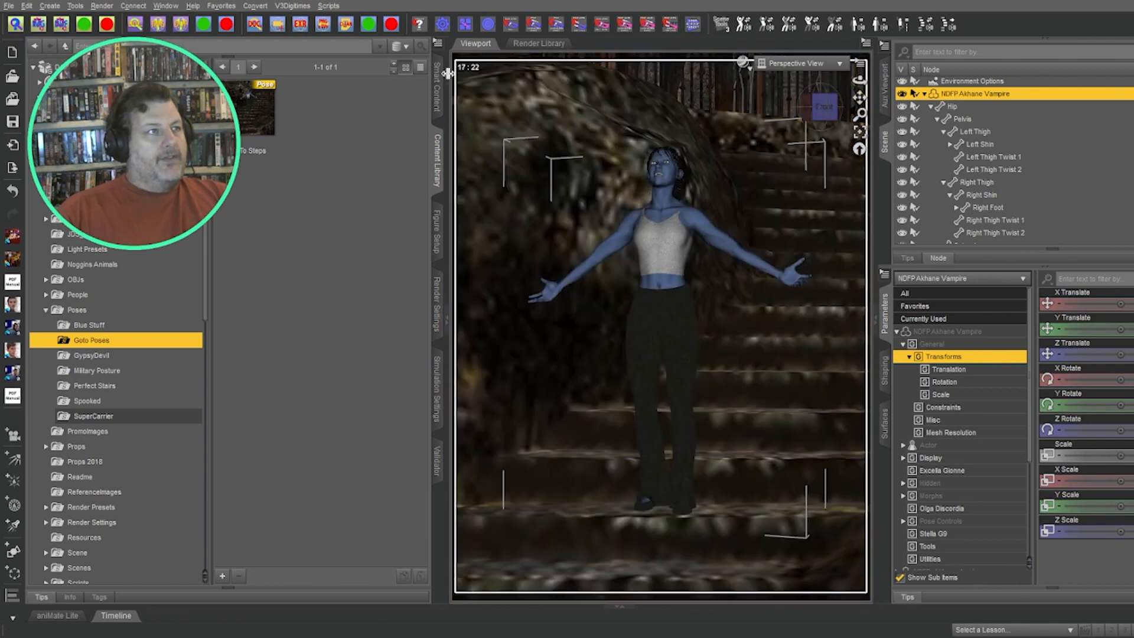
click(236, 98)
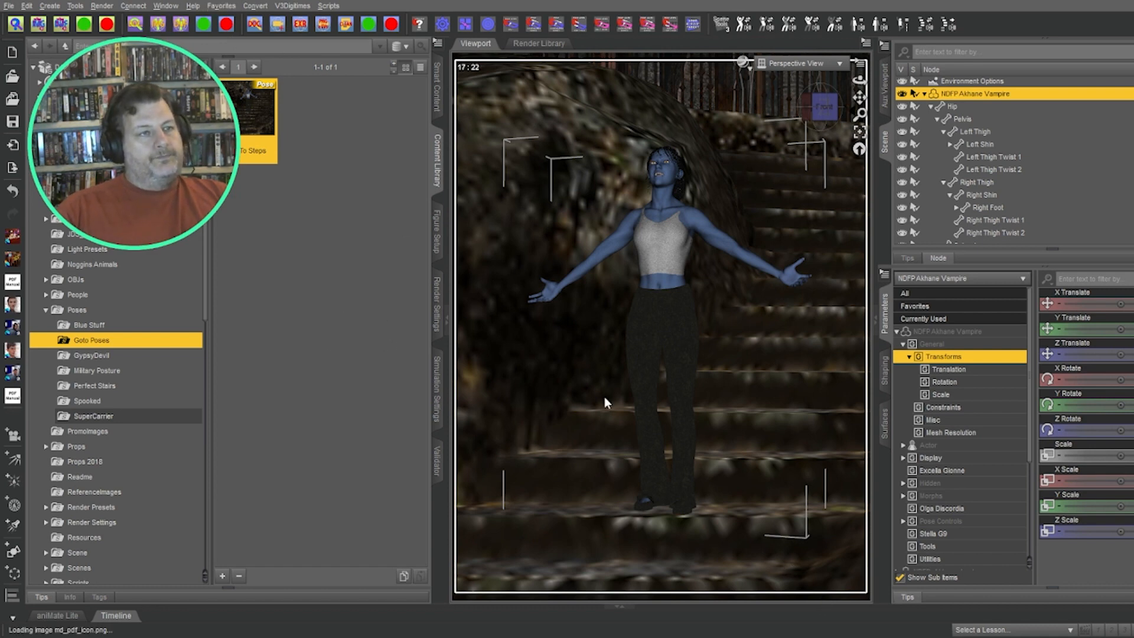
Browse the Genesis 8 Female poses in the Disciple3D GenPoseMnF folder for a suitable pose.
key(ctrl+r)
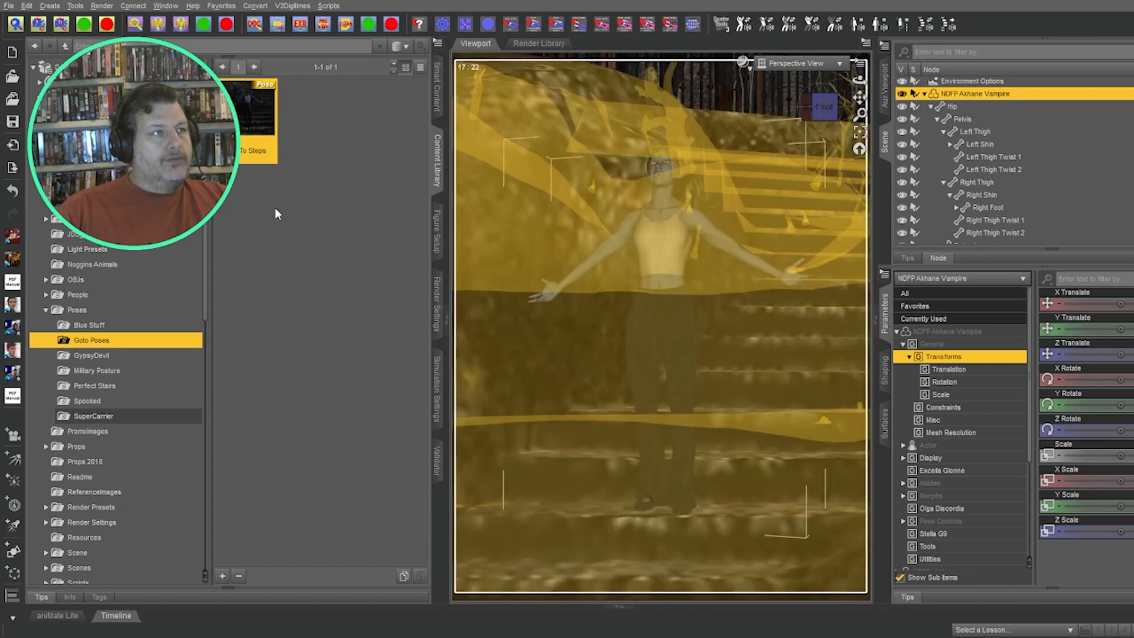
click(276, 208)
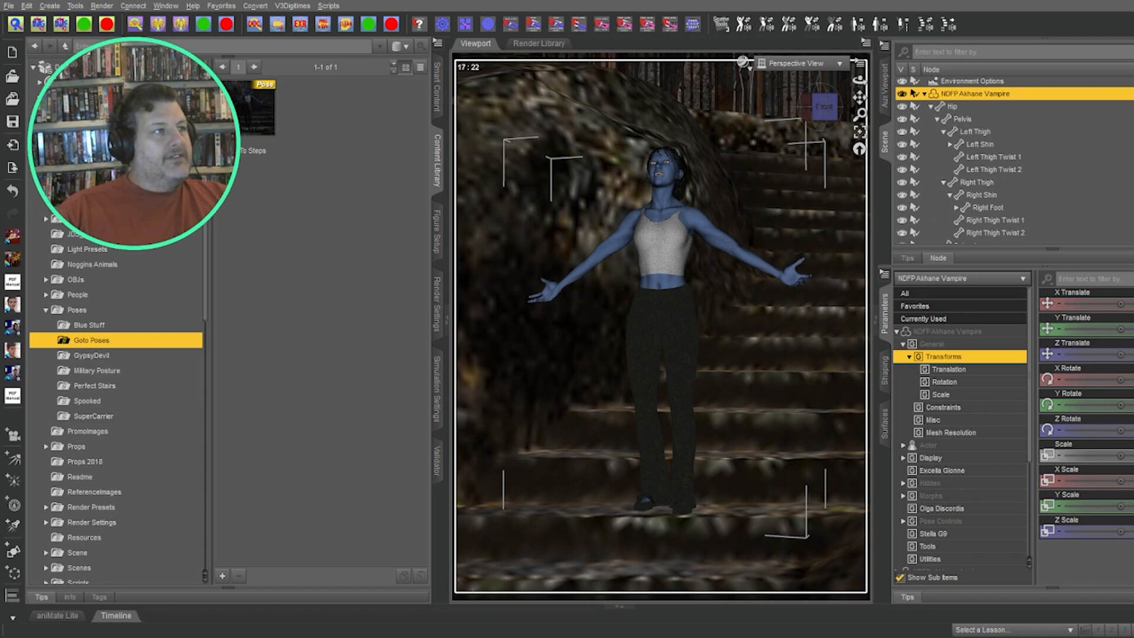
click(45, 294)
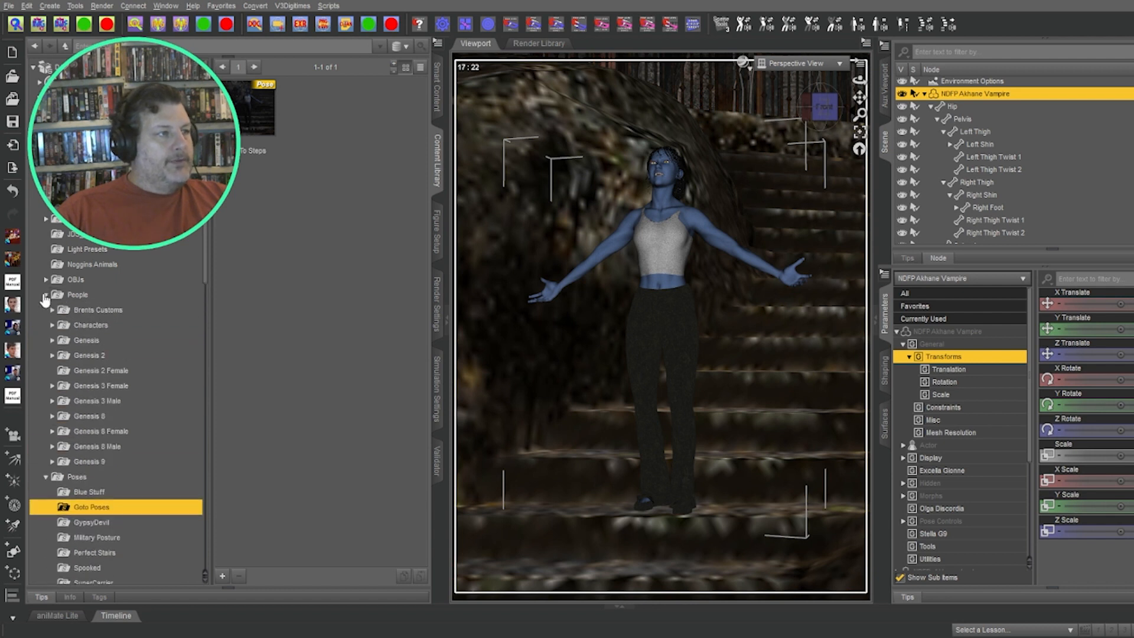
click(52, 433)
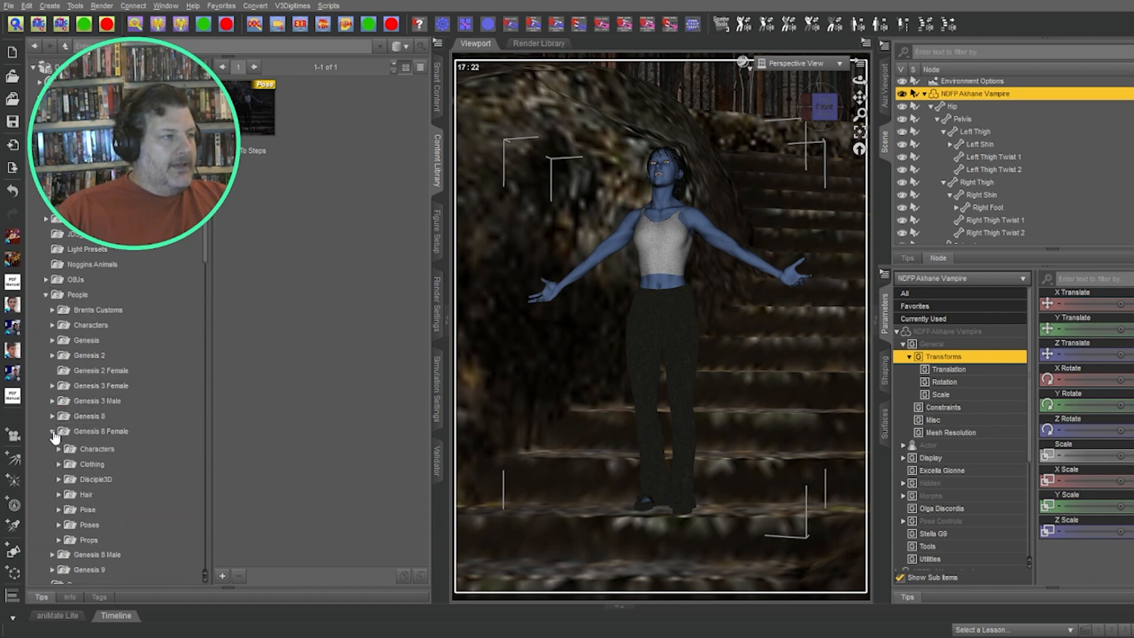
scroll(74, 428, down, 3)
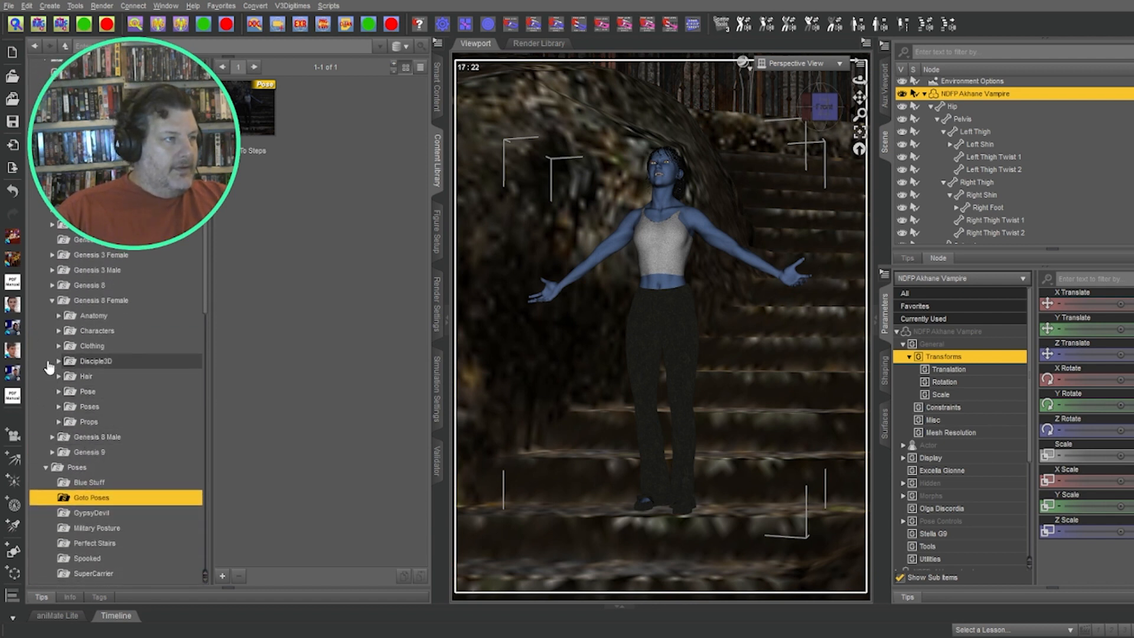
click(58, 407)
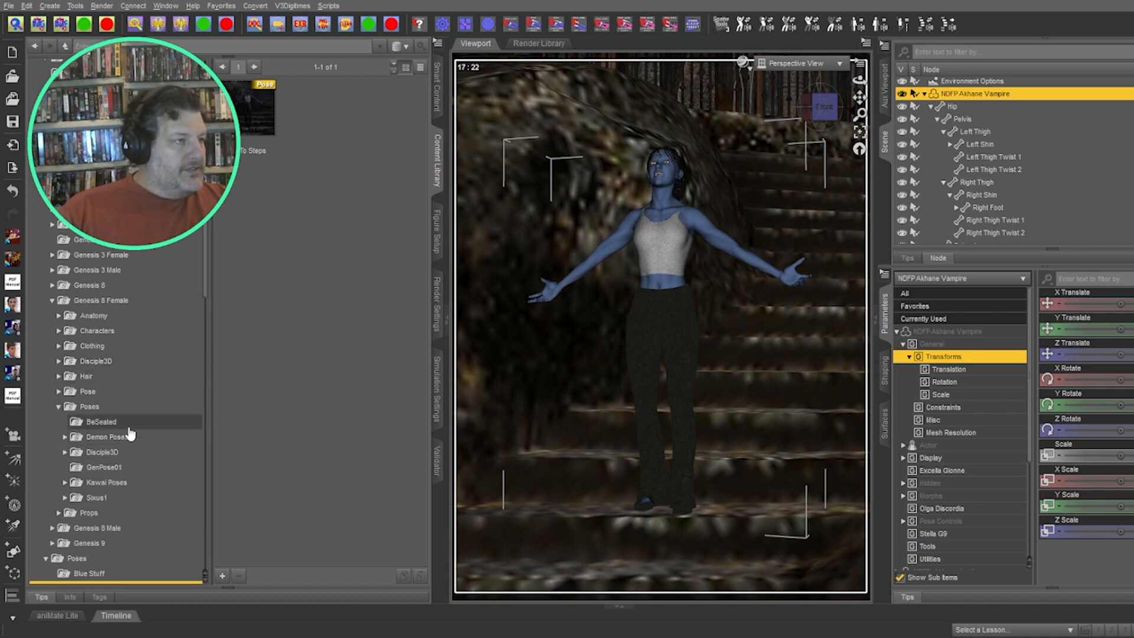
click(65, 452)
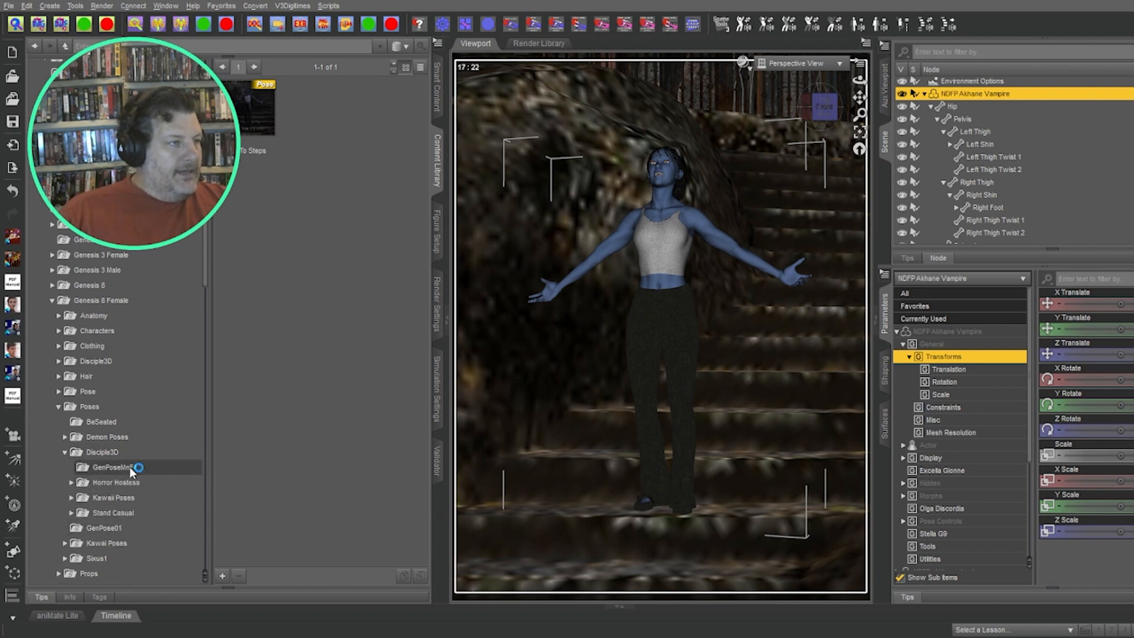
click(112, 467)
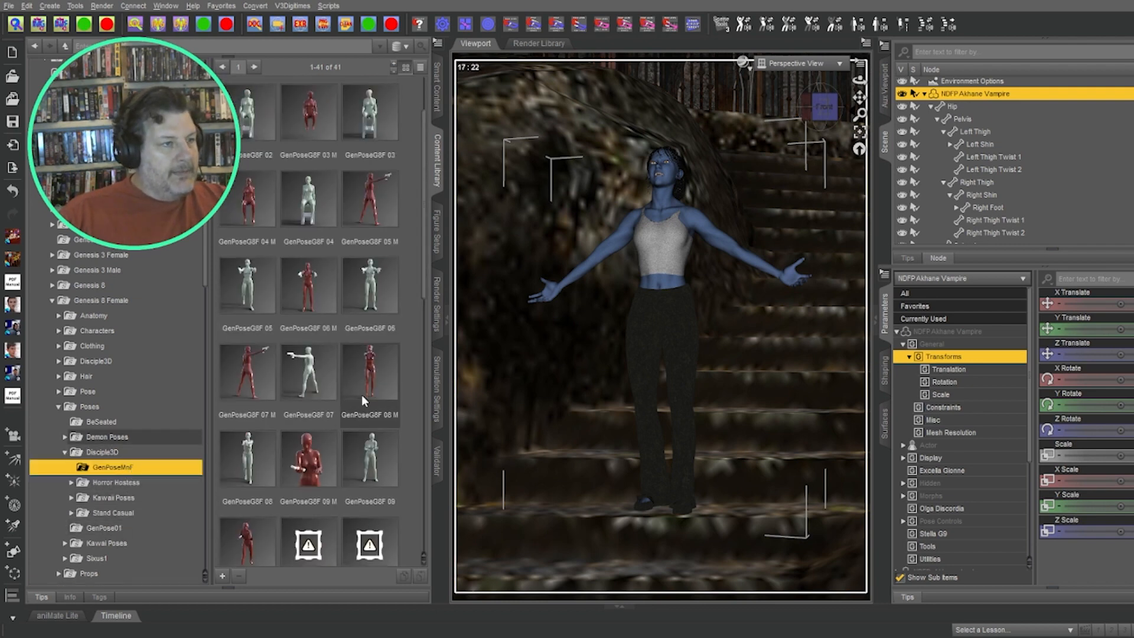
scroll(362, 394, down, 10)
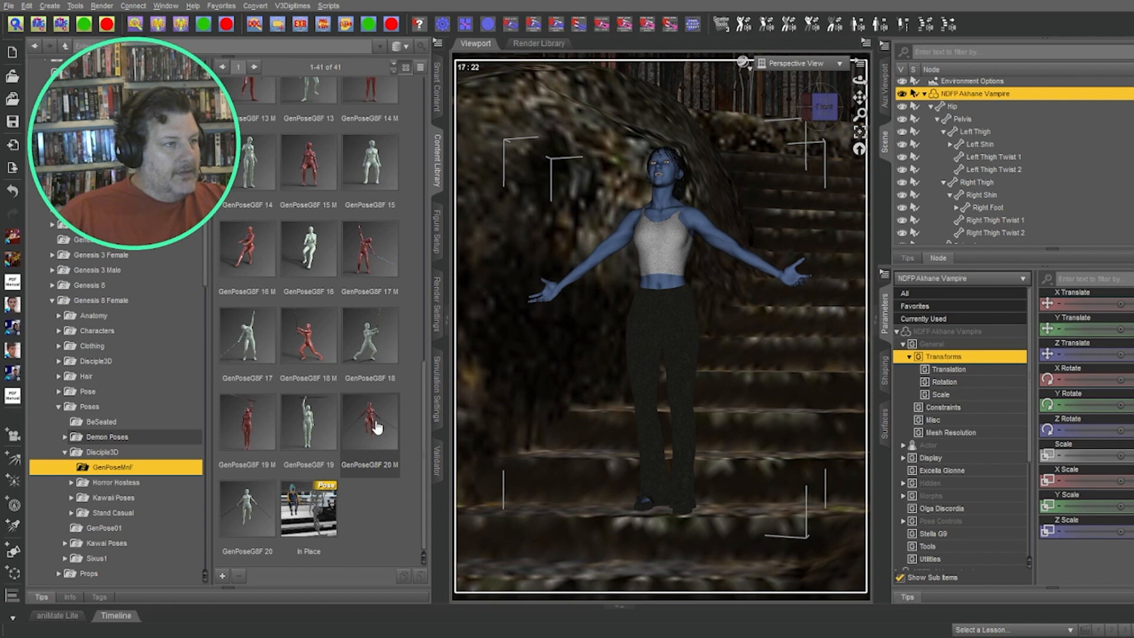
scroll(378, 425, up, 10)
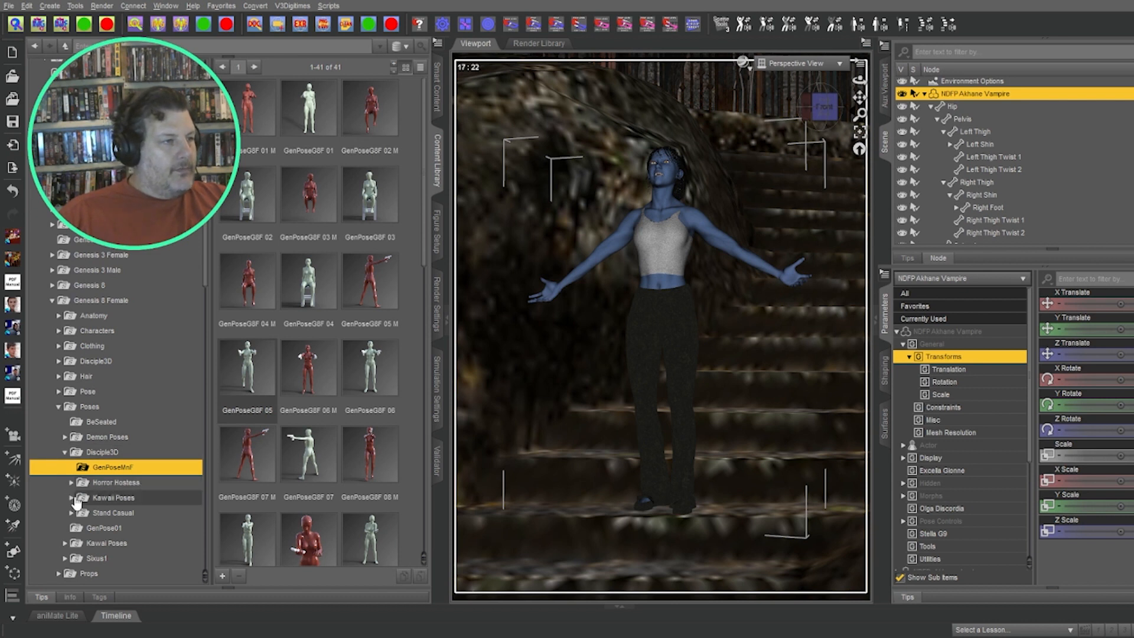
Look through the Stand Casual Expressions, Kawai Poses Mirrored, Sixus1 and GenPose01 folders for a pose.
click(70, 497)
click(71, 528)
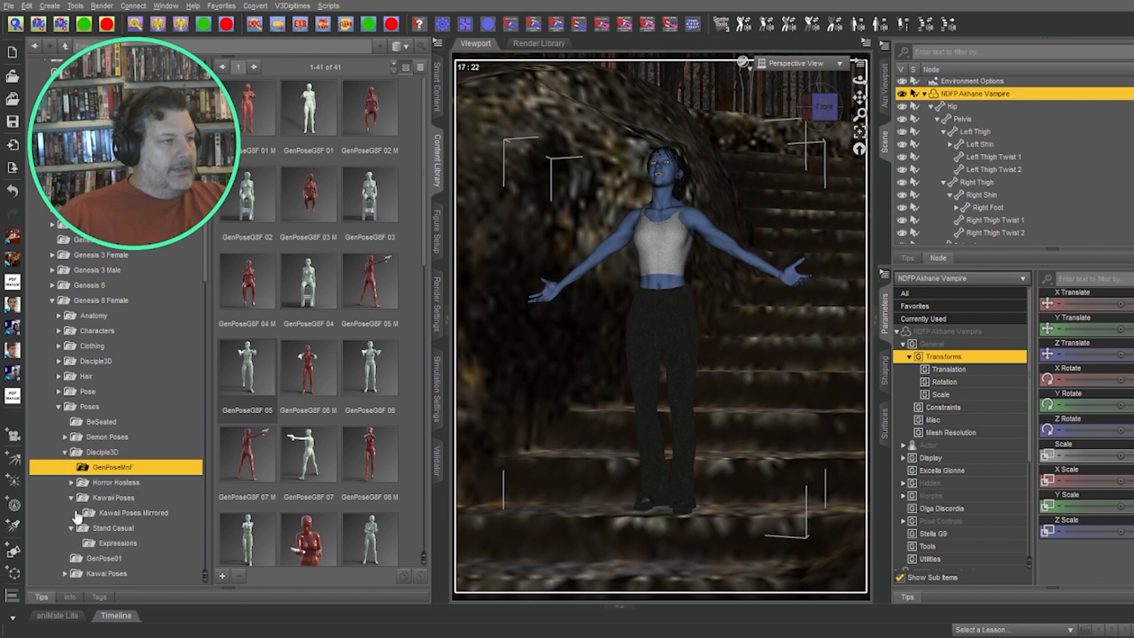
scroll(88, 499, down, 2)
scroll(87, 499, down, 1)
click(135, 457)
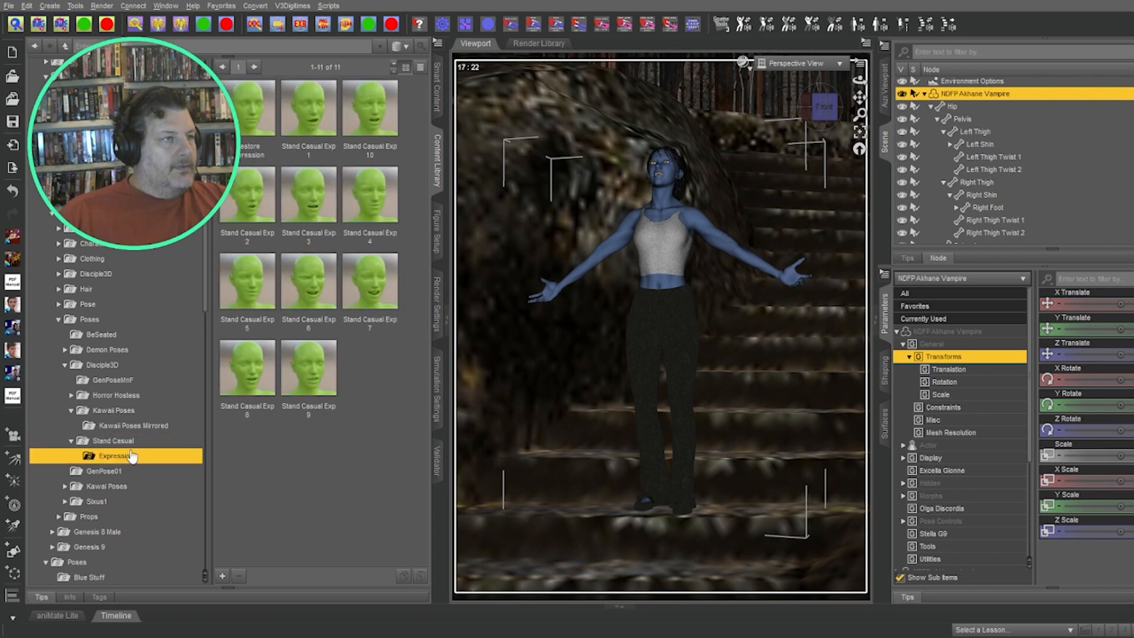
click(105, 471)
click(65, 487)
click(115, 500)
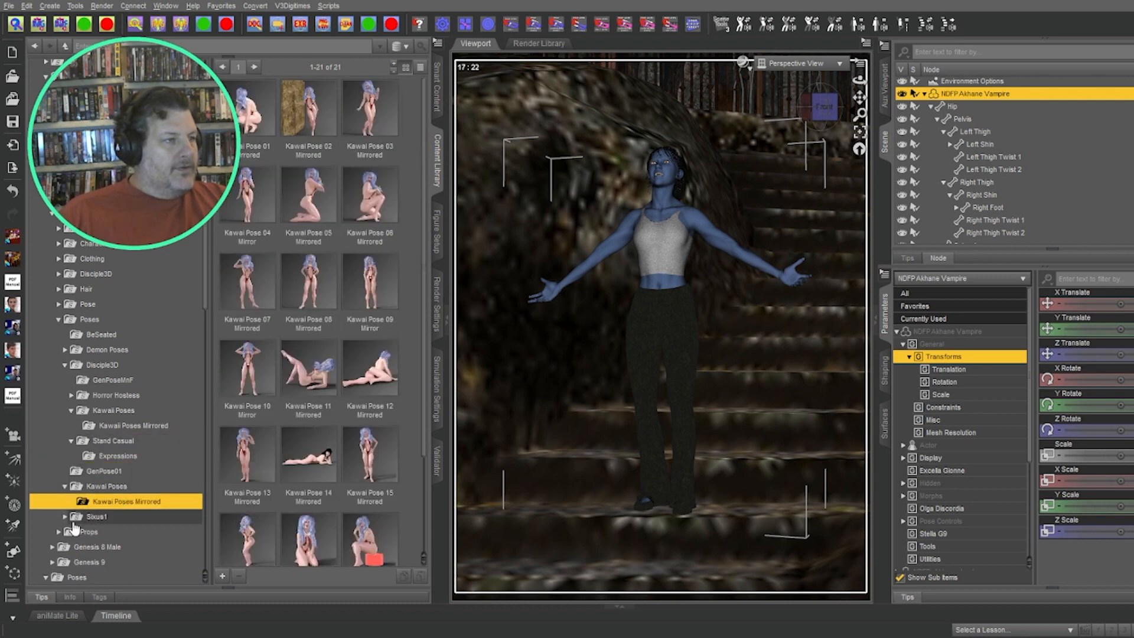
click(65, 515)
click(104, 531)
click(107, 518)
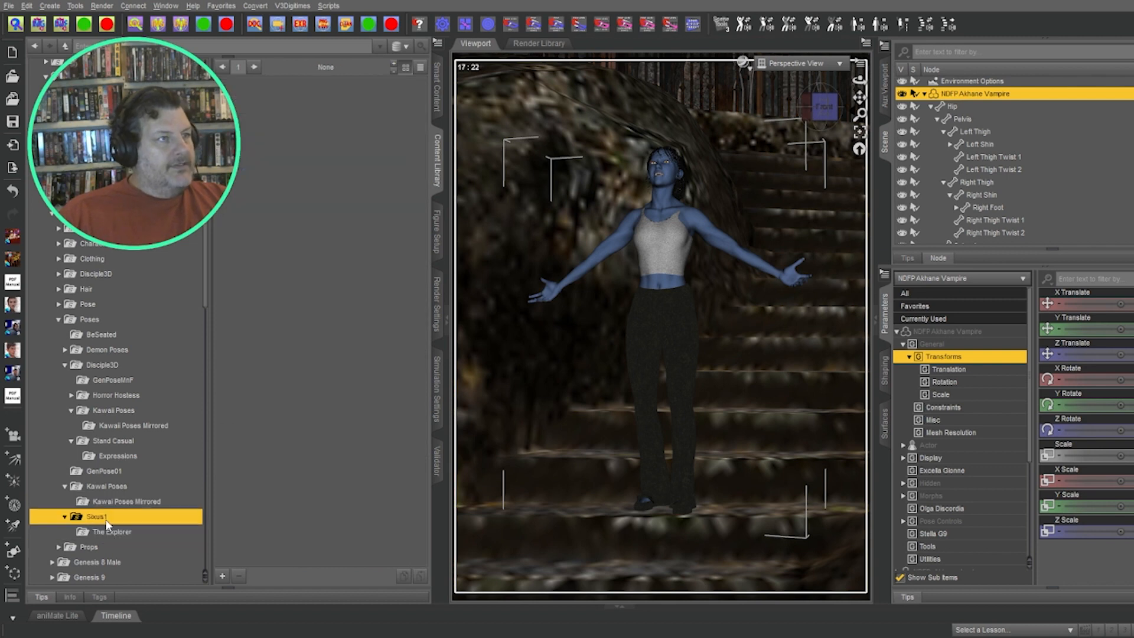
click(110, 501)
click(104, 471)
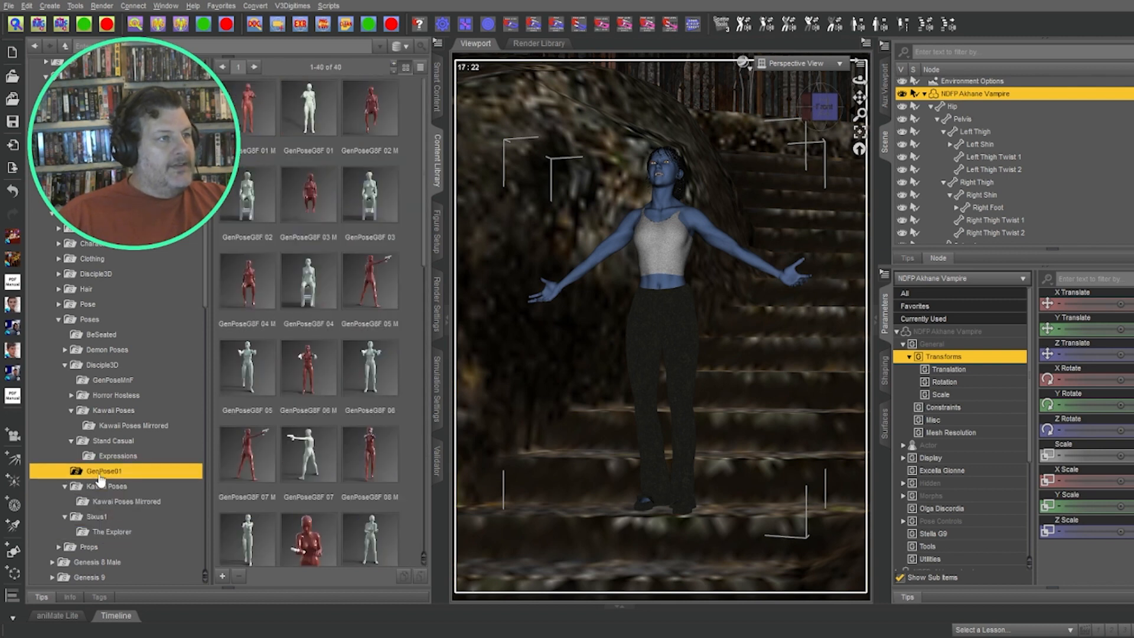
scroll(335, 444, down, 8)
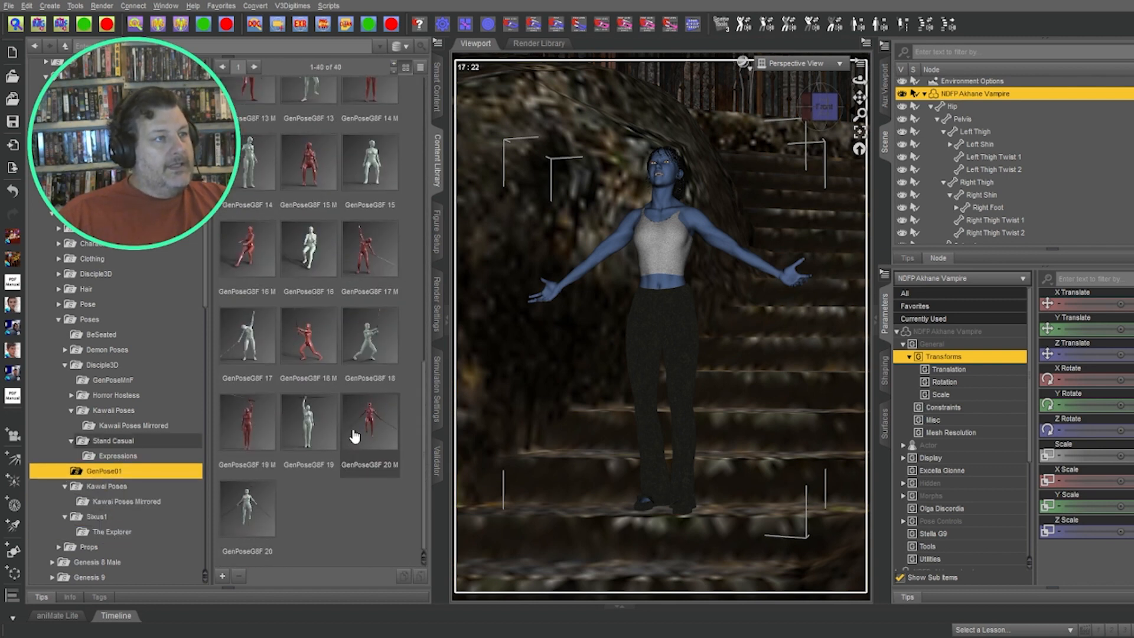
scroll(355, 436, up, 8)
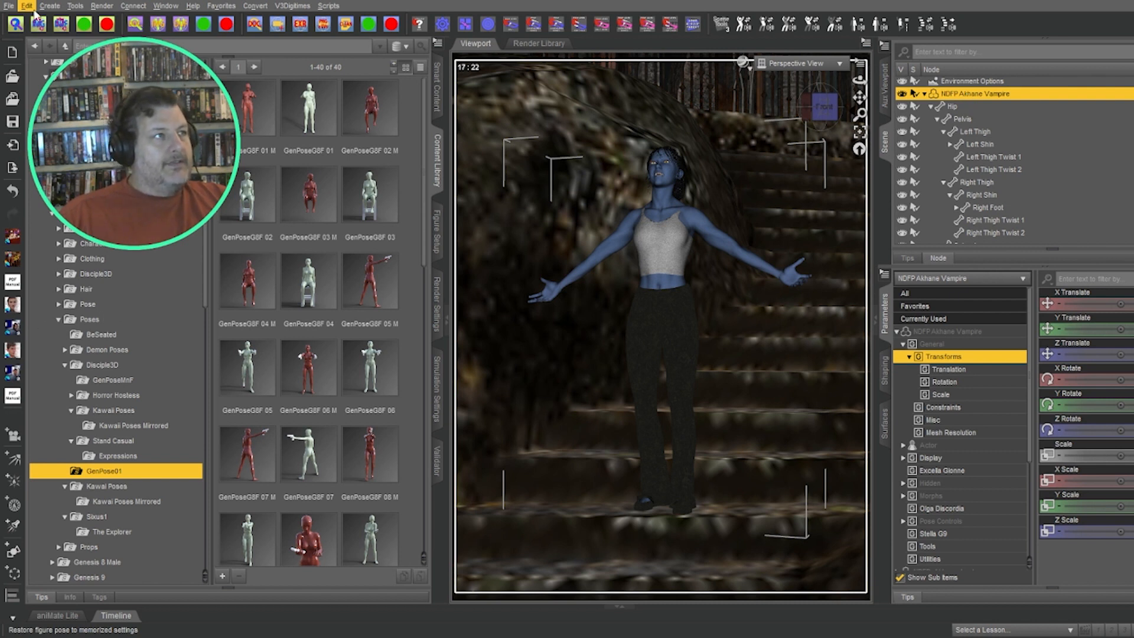
Restore the vampire's memorized figure pose and reapply the To Steps pose from the Goto Poses folder.
click(254, 214)
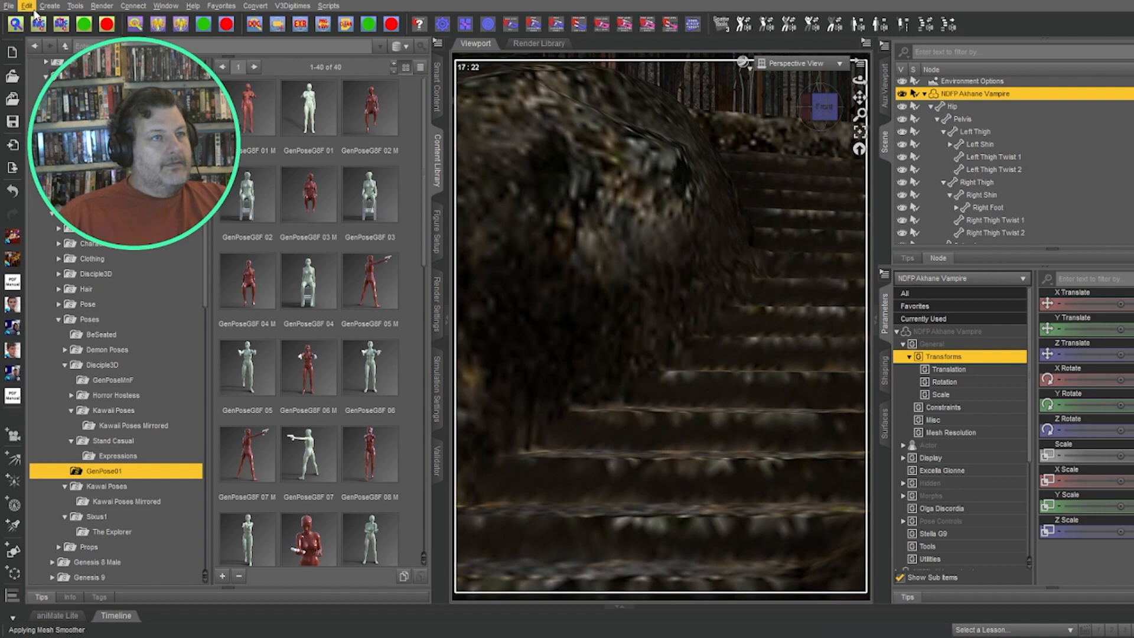
scroll(35, 211, down, 5)
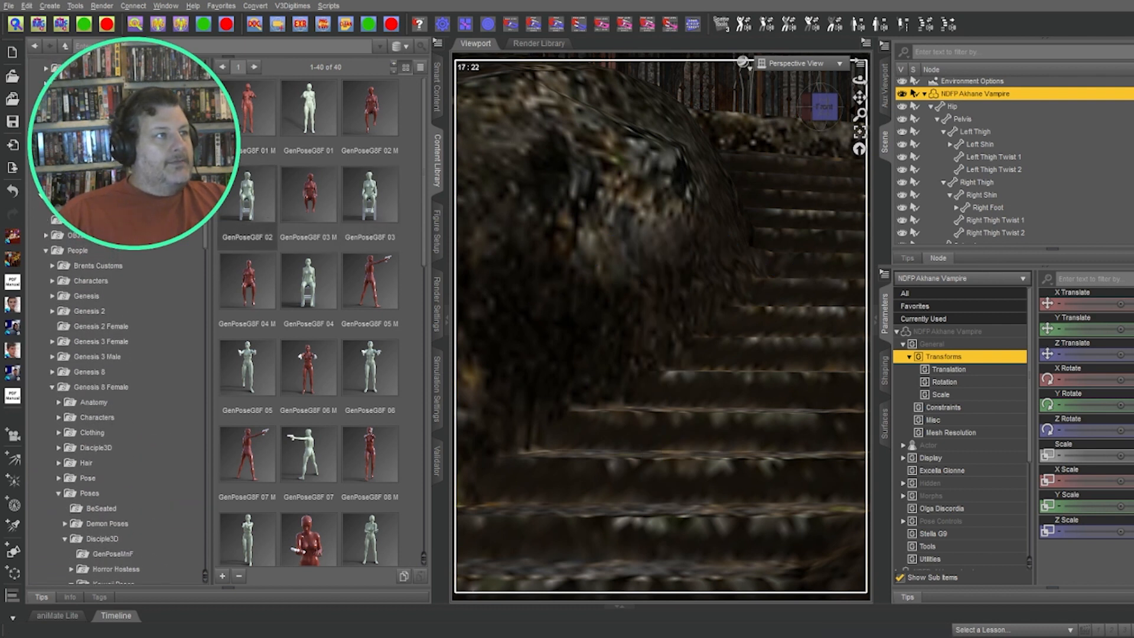
click(46, 251)
click(77, 265)
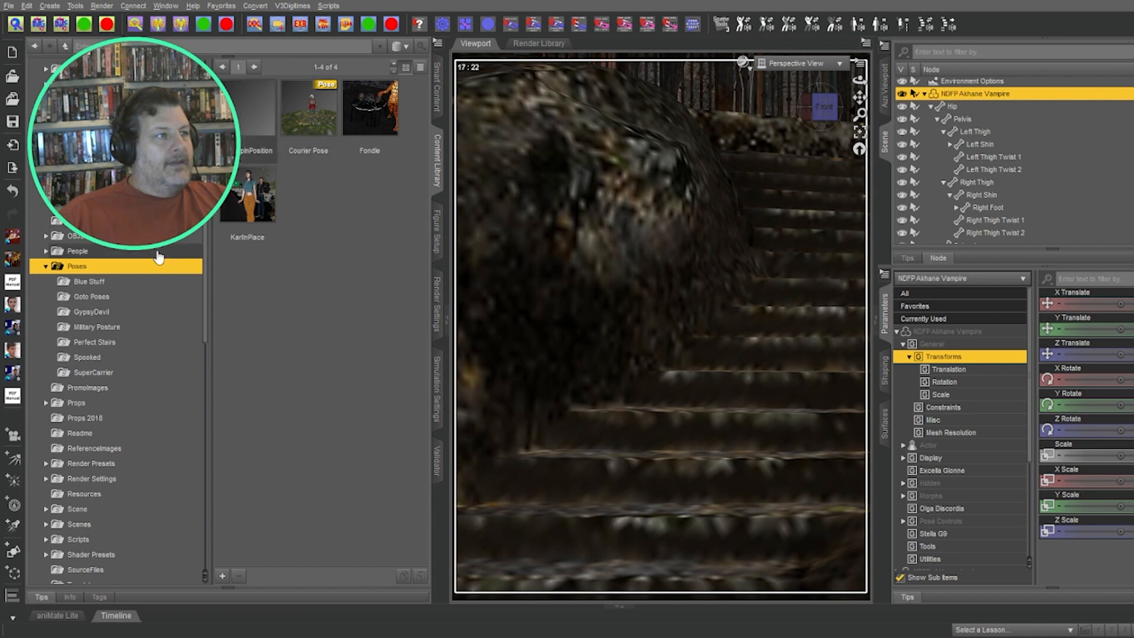
click(109, 297)
double_click(251, 115)
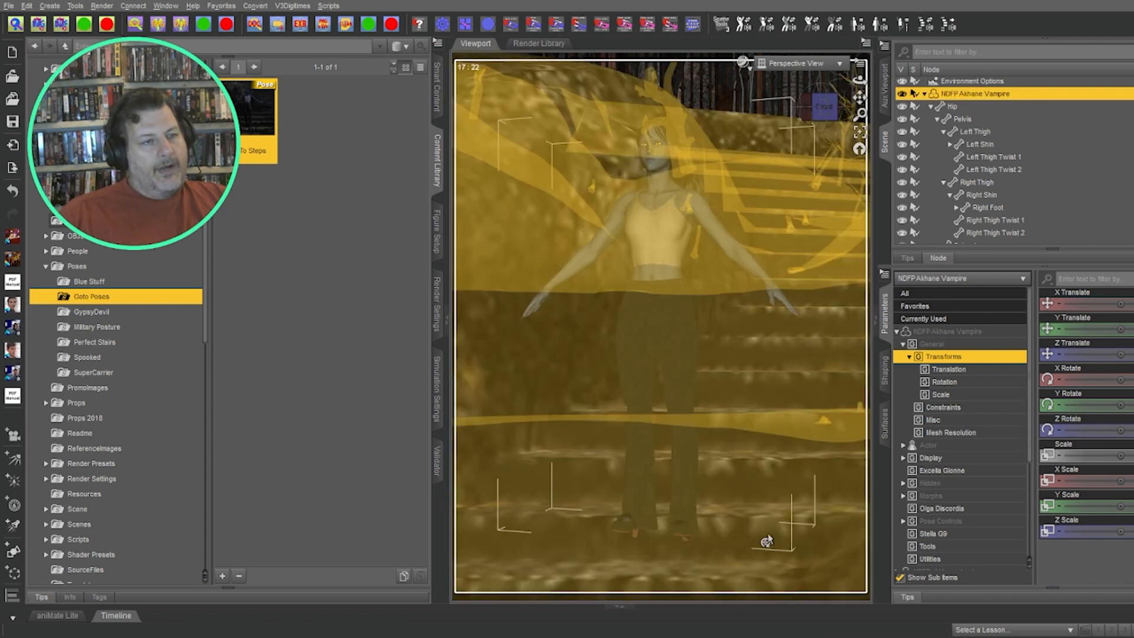
Pose the vampire's legs on the stairs by adjusting the Bend of the left foot, right shin and right toes.
click(682, 528)
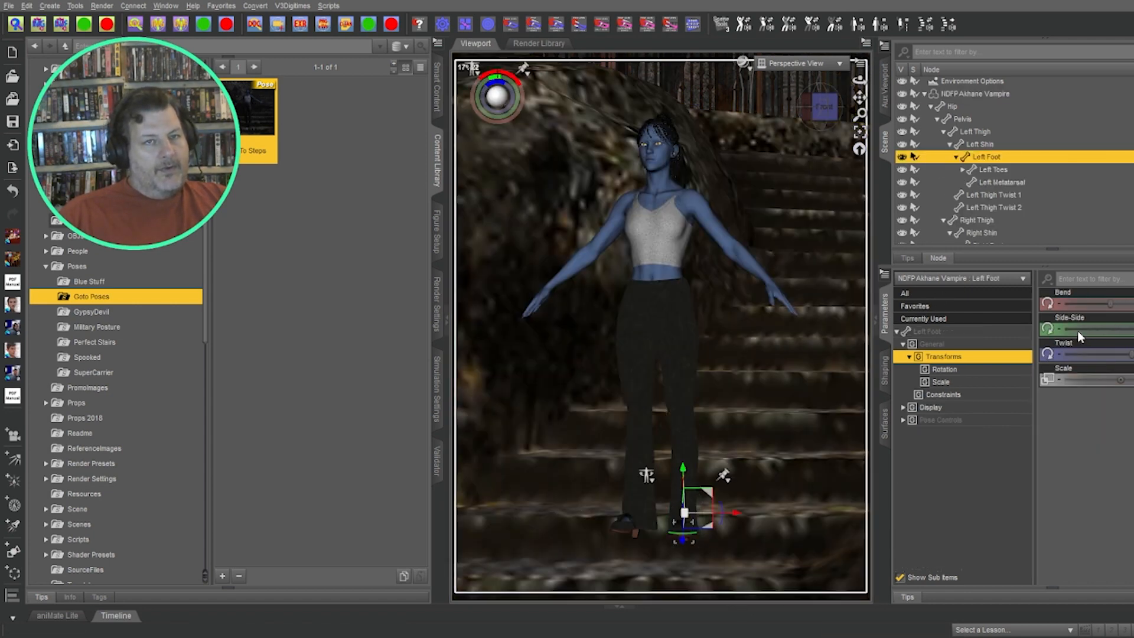
drag(1111, 304, 1133, 304)
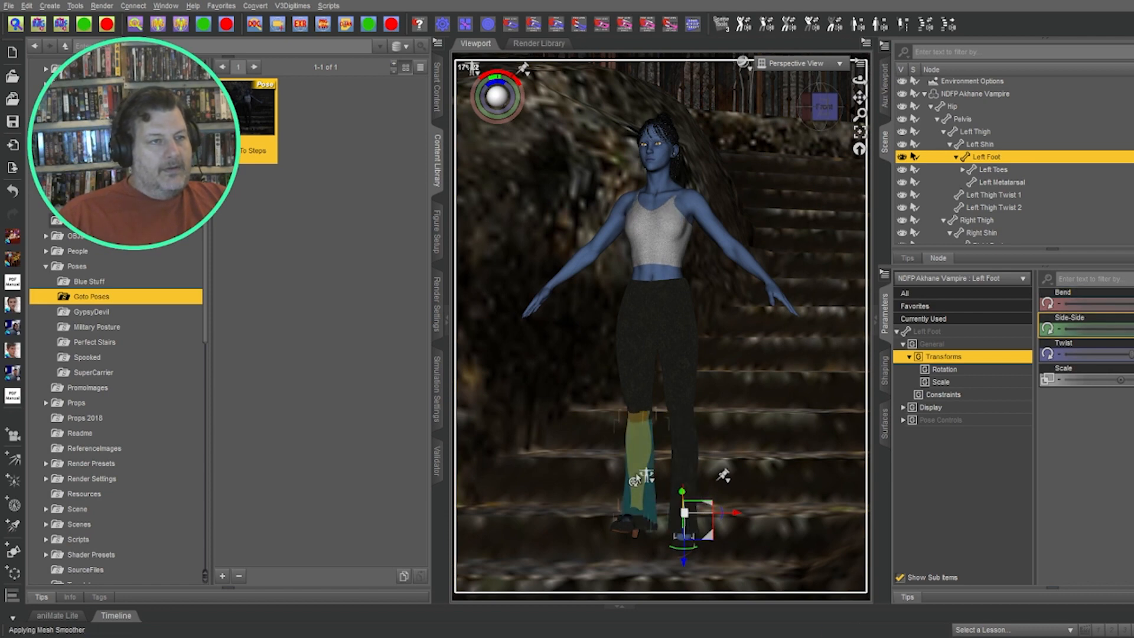
click(641, 455)
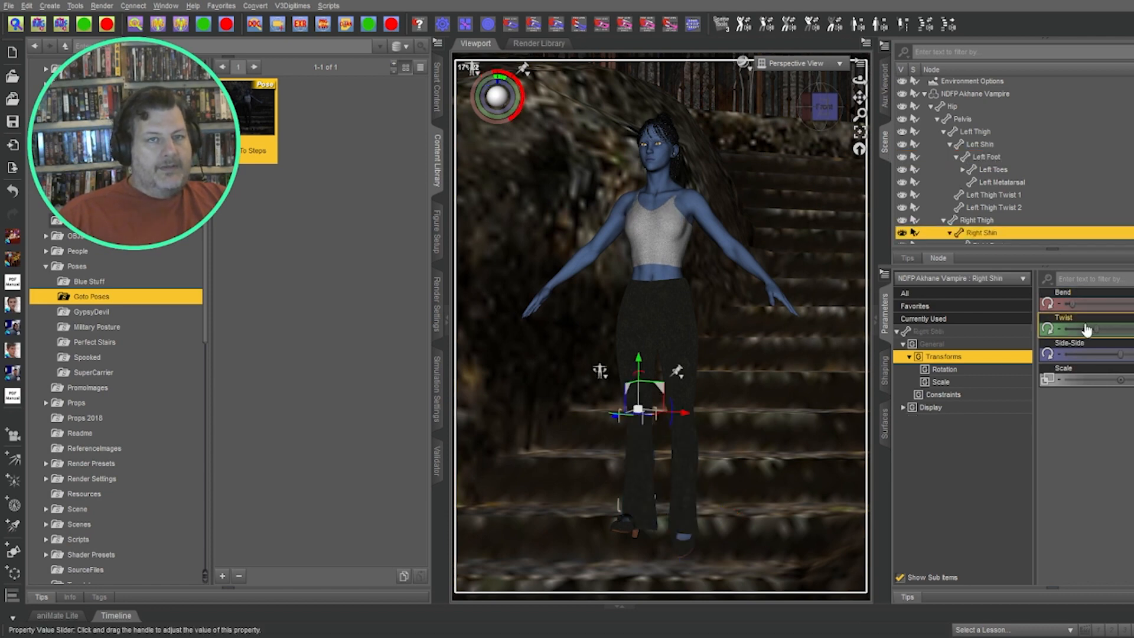
drag(1088, 302, 1098, 303)
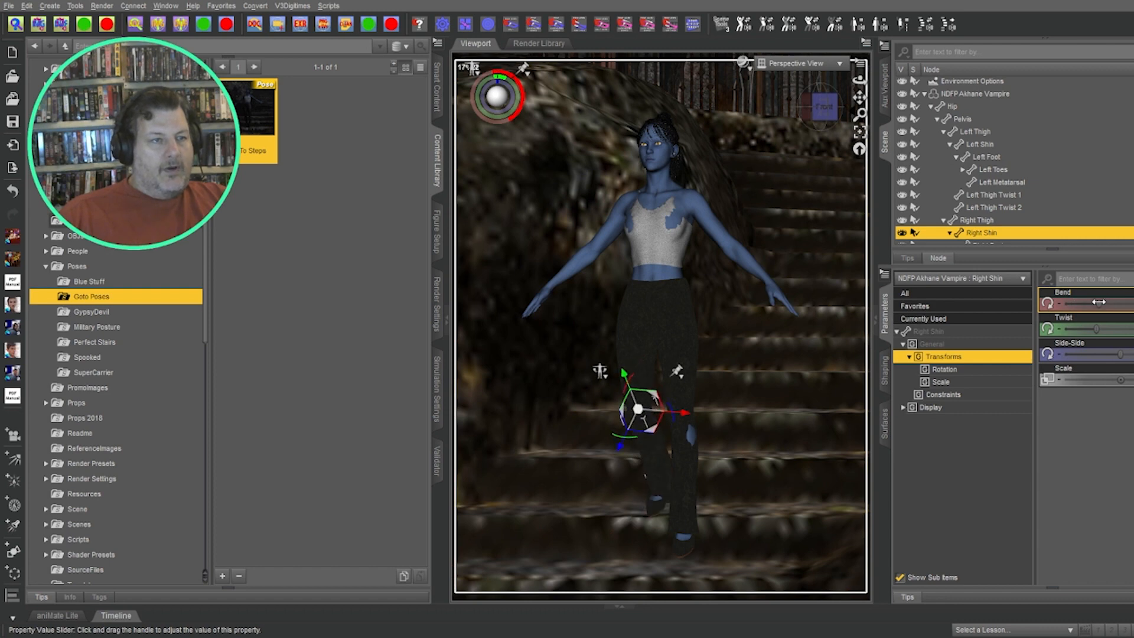
click(649, 515)
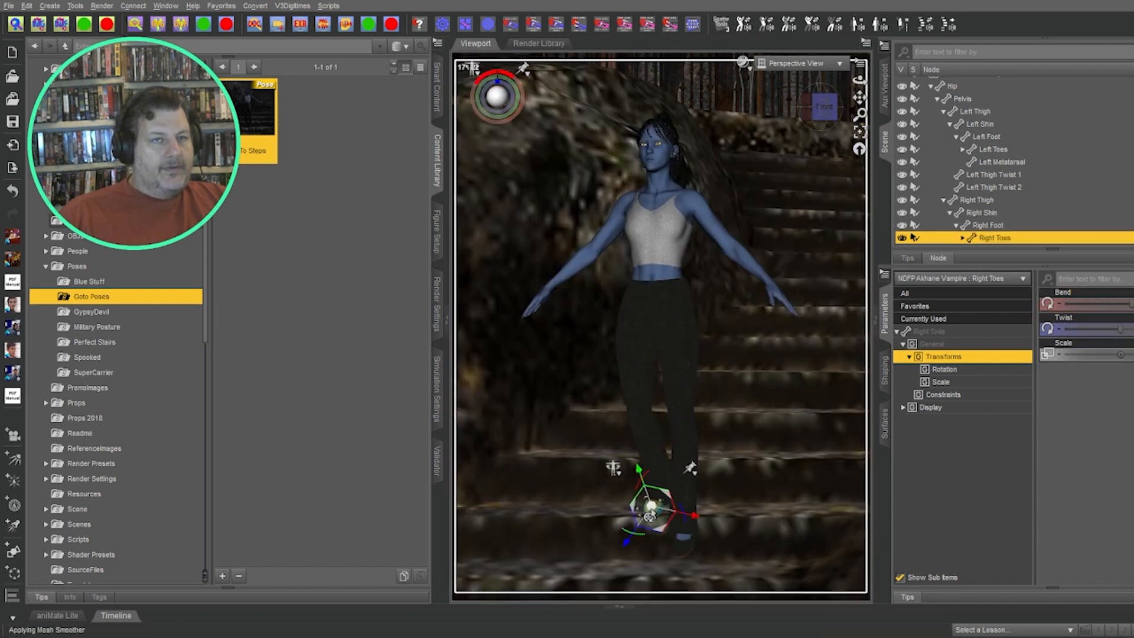
drag(1122, 305, 1108, 307)
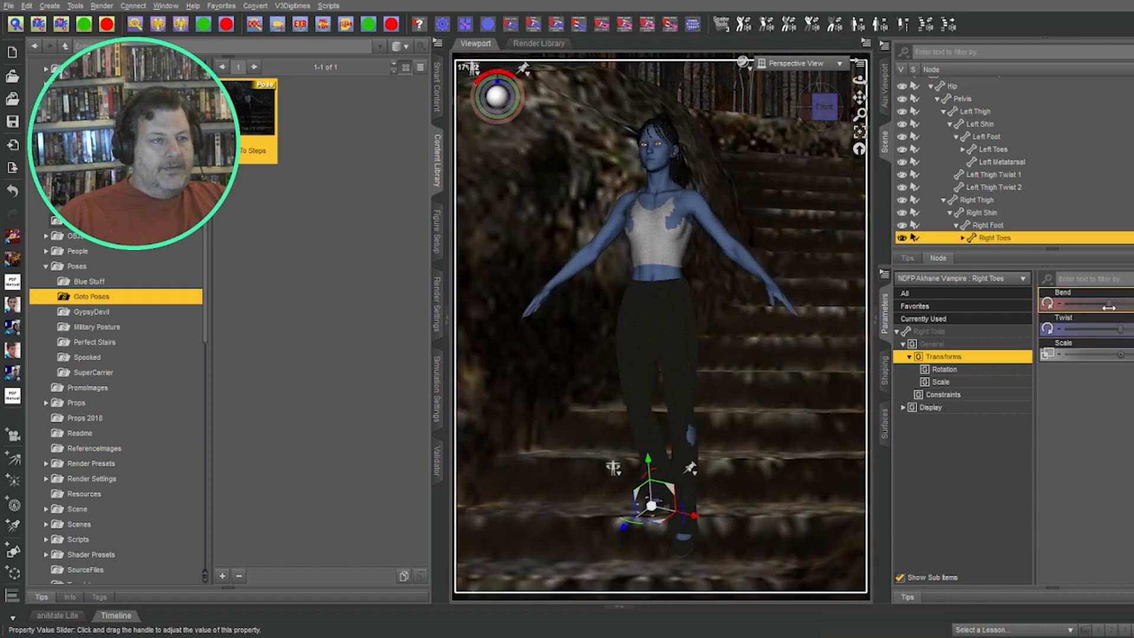
Select the vampire's Hip node for adjustment.
click(954, 83)
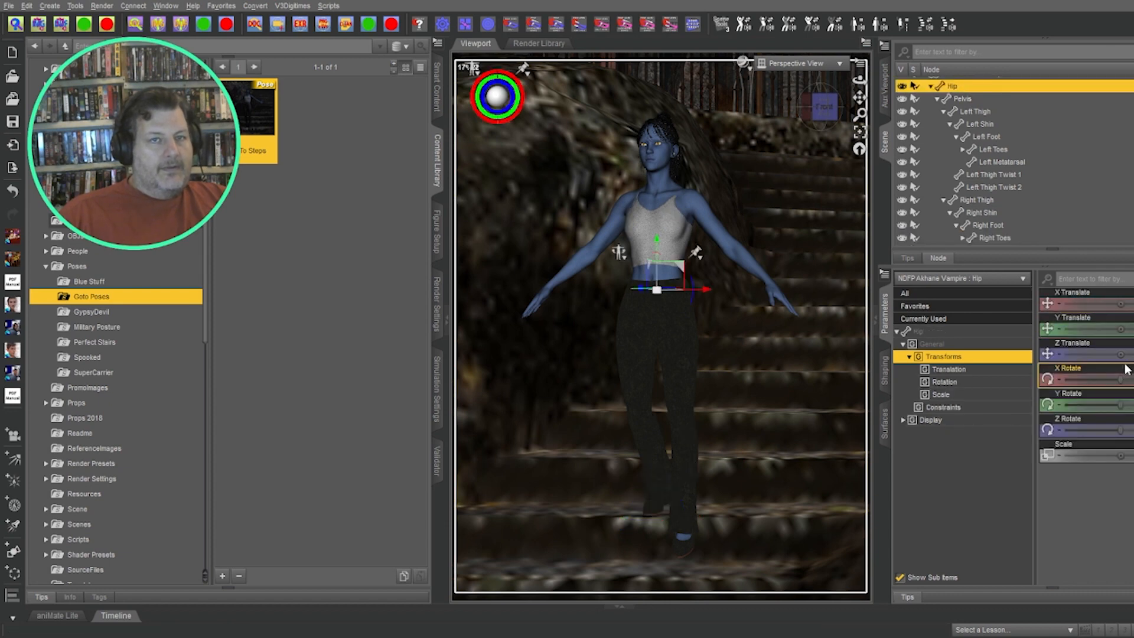